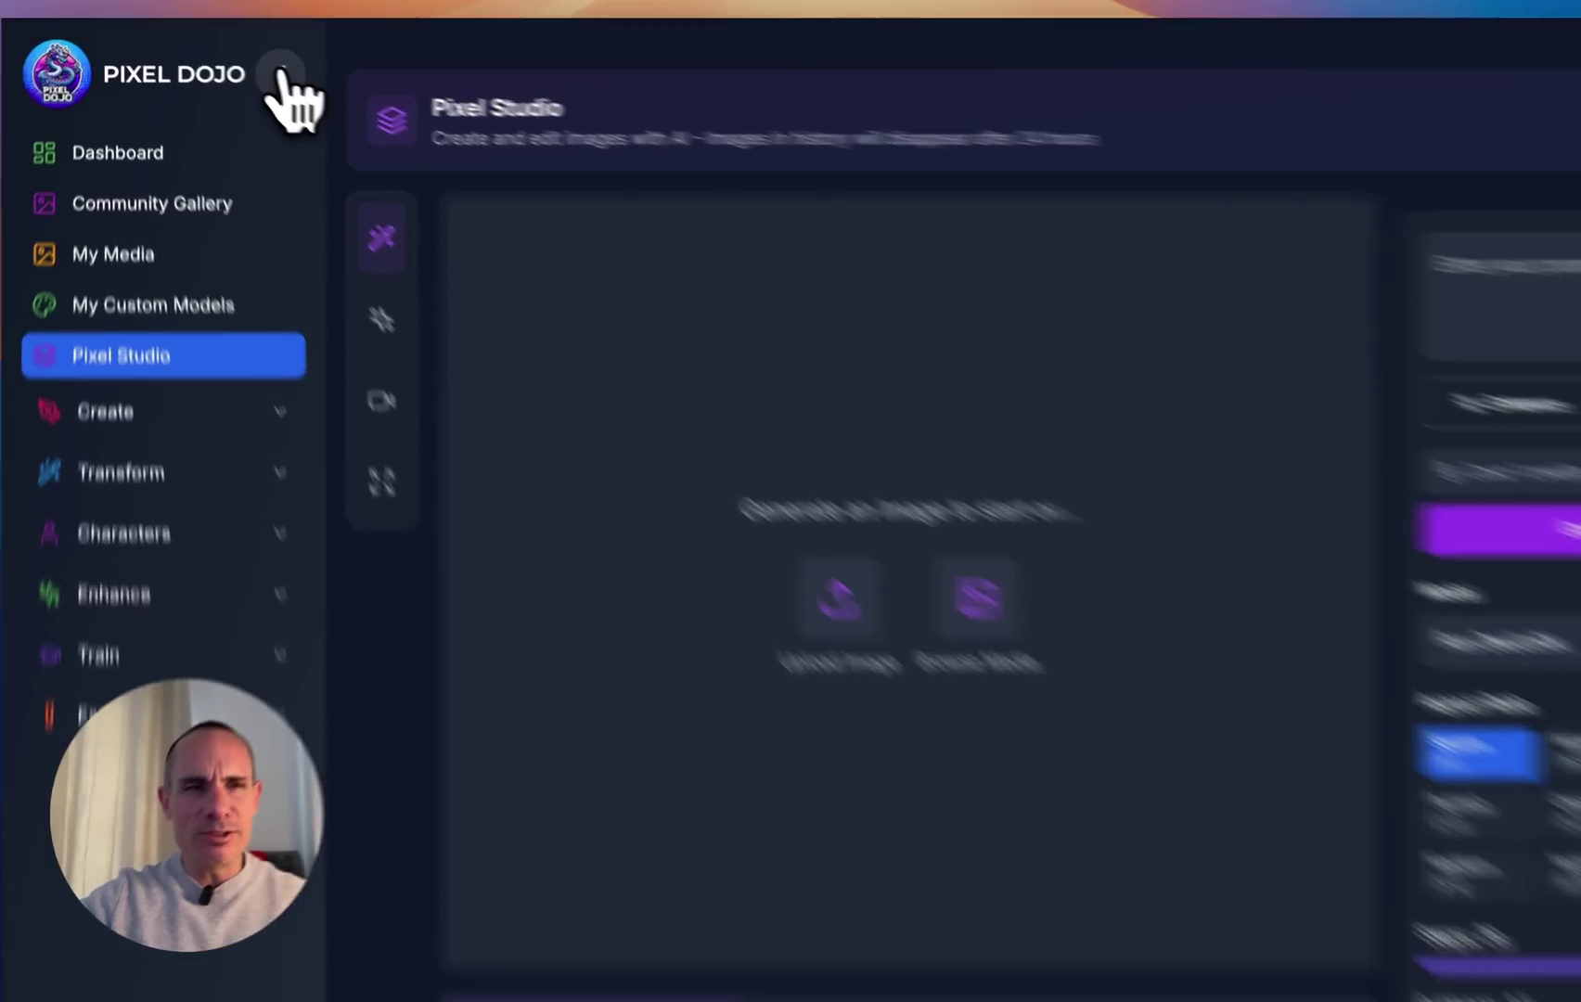
- Collapse the Pixel Studio side navigation so only its icons show
left_click(255, 67)
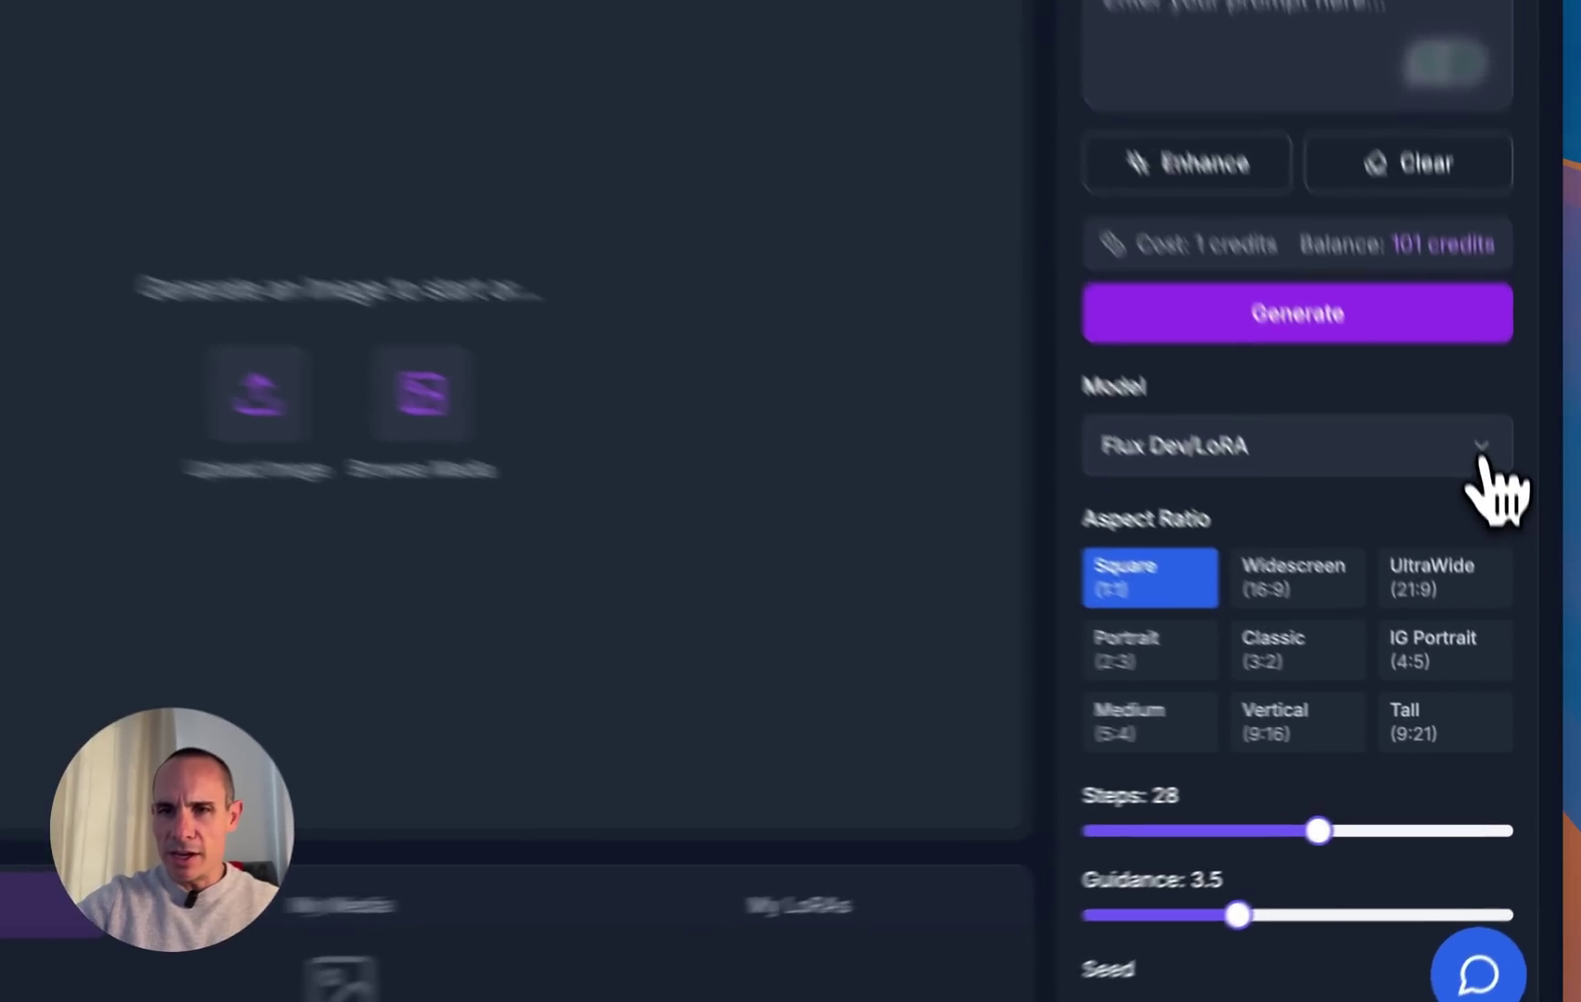
- Keep Flux Dev/LoRA as the image model and show the My LoRAs collection
left_click(1505, 551)
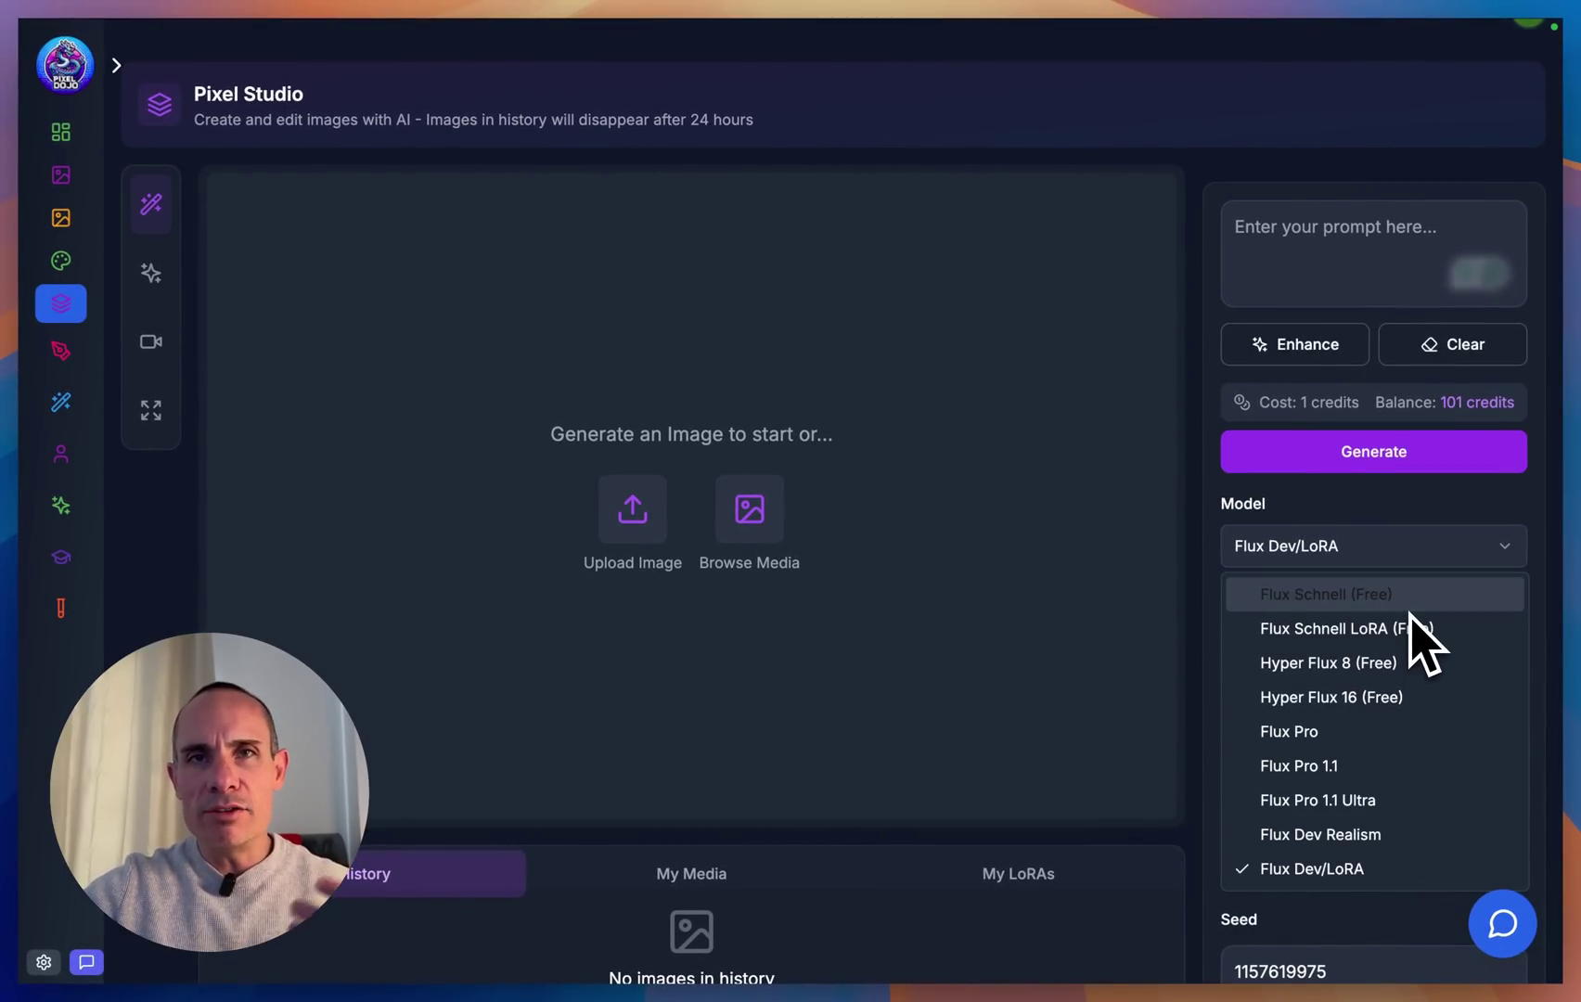
left_click(1104, 531)
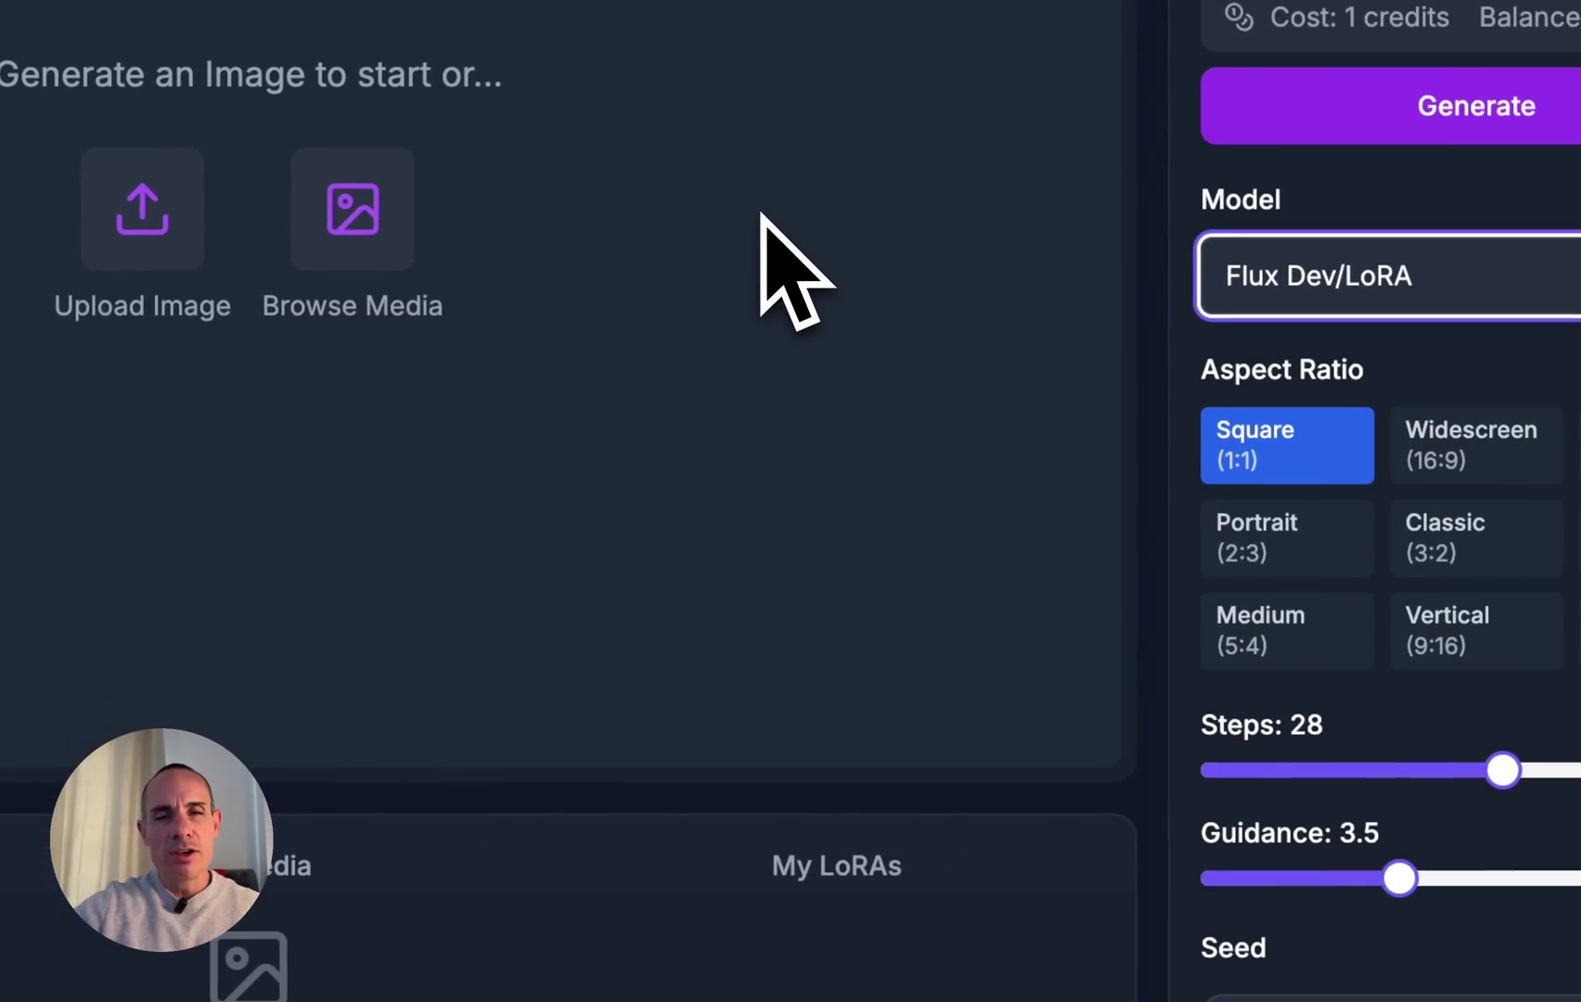
left_click(881, 863)
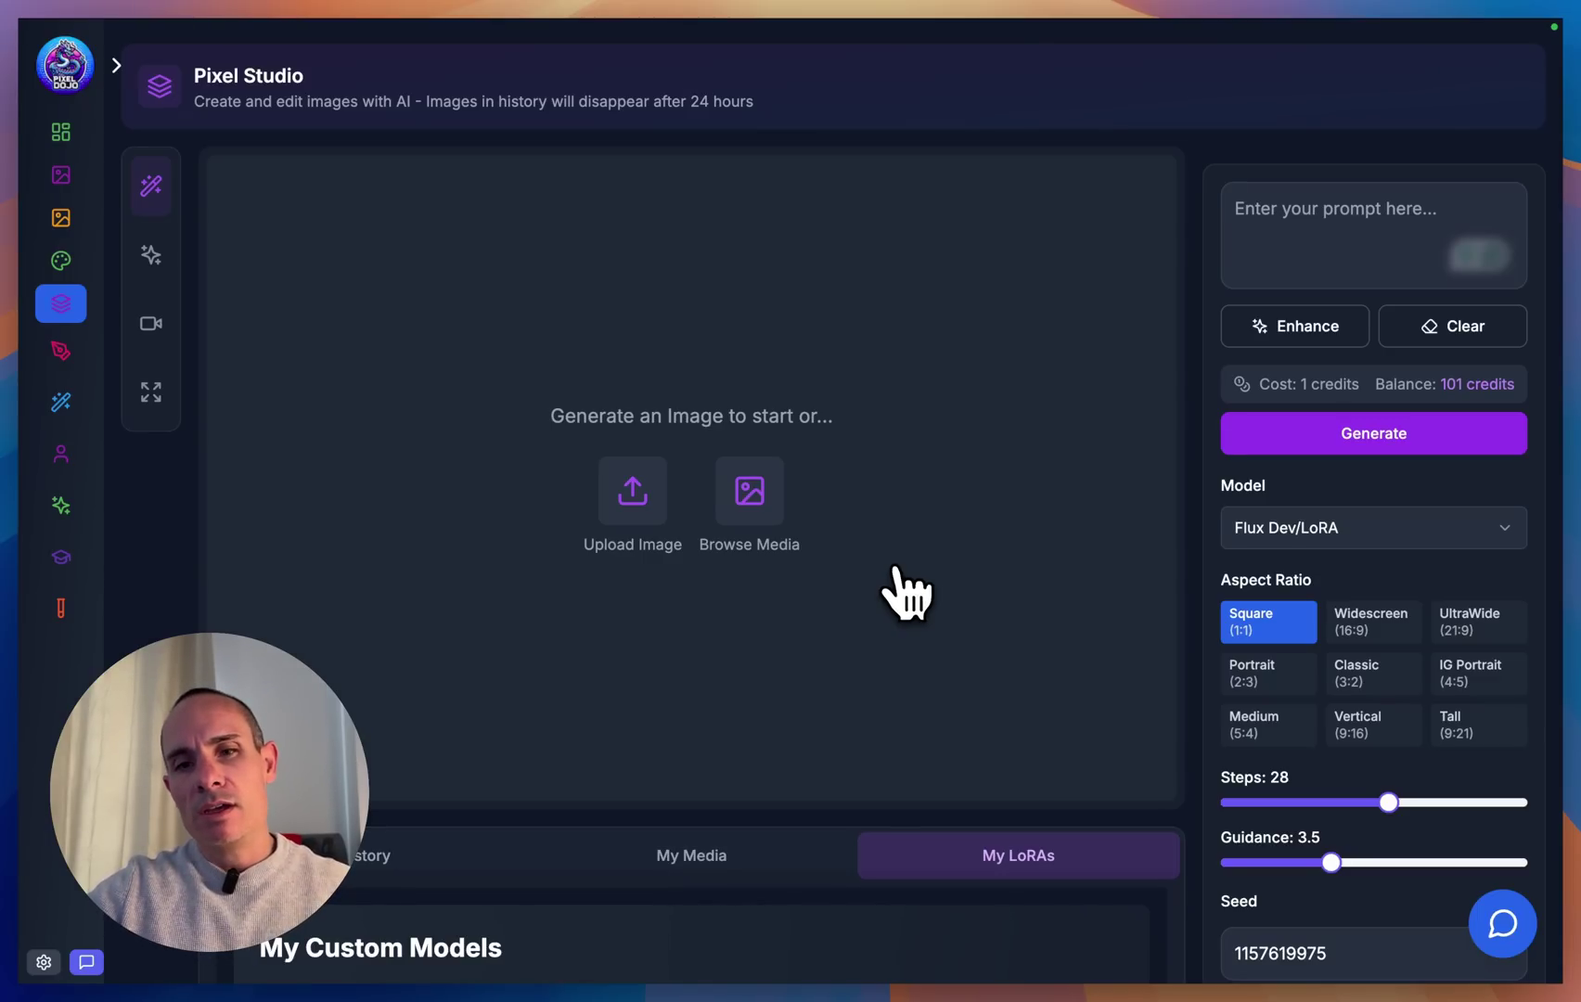
- Add the Tesla Model Y Juniper LoRA from My Custom Models, inserting trigger T3SLAMDLYJNP3R
scroll(942, 742, "down", 4)
scroll(936, 750, "down", 6)
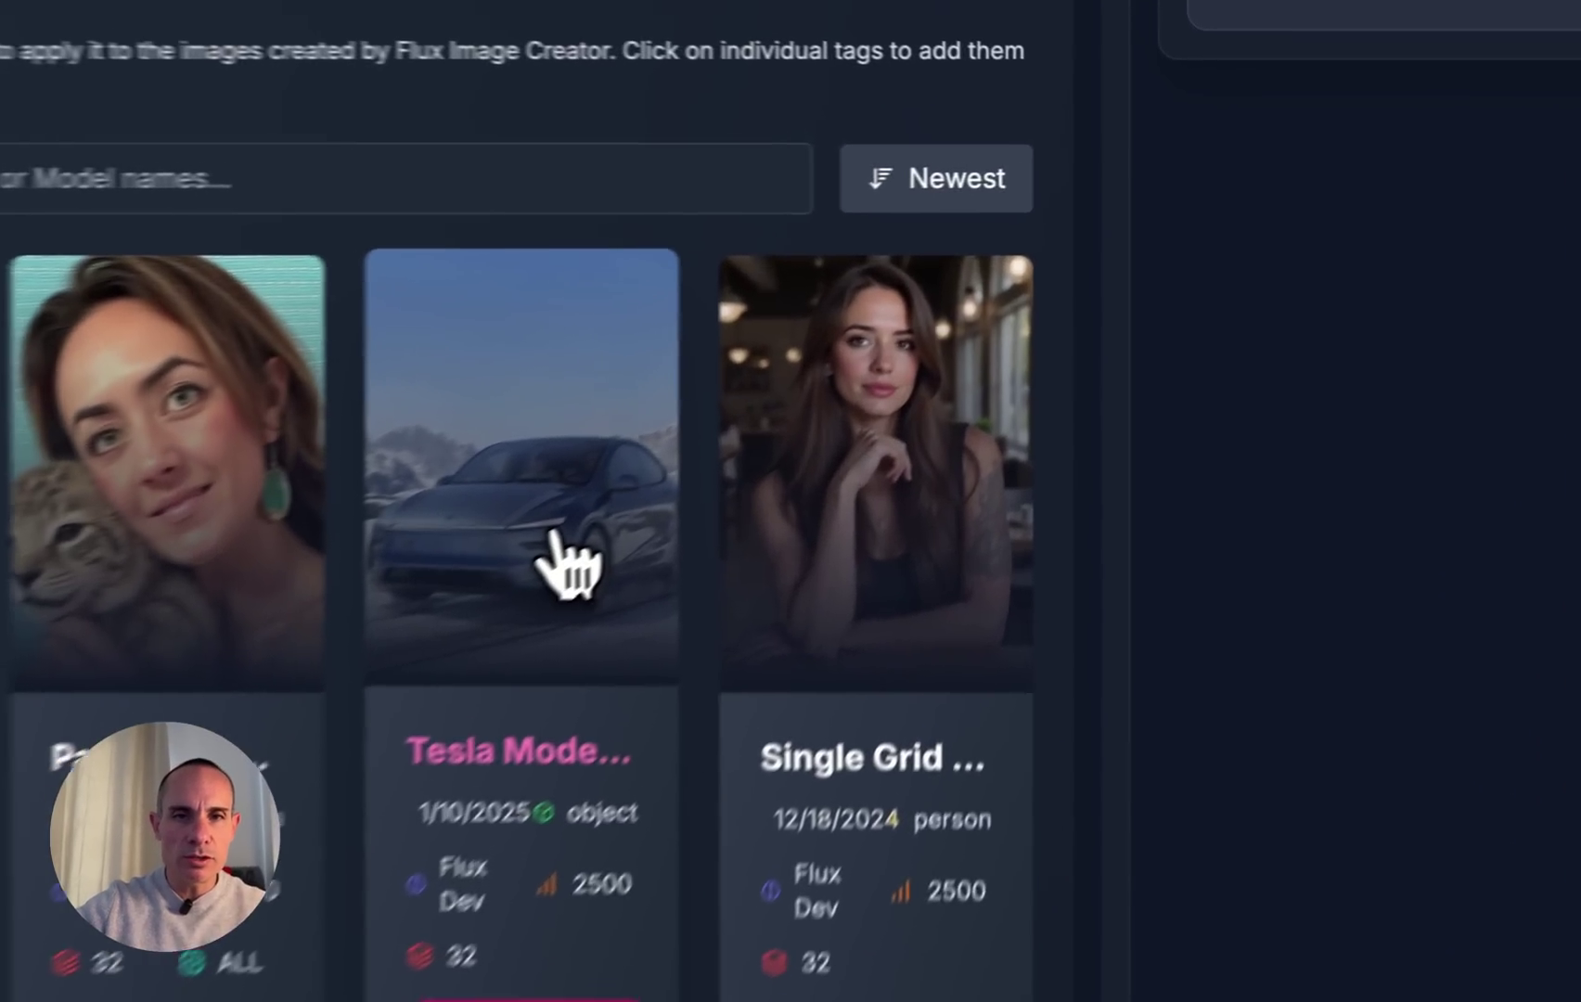
left_click(825, 408)
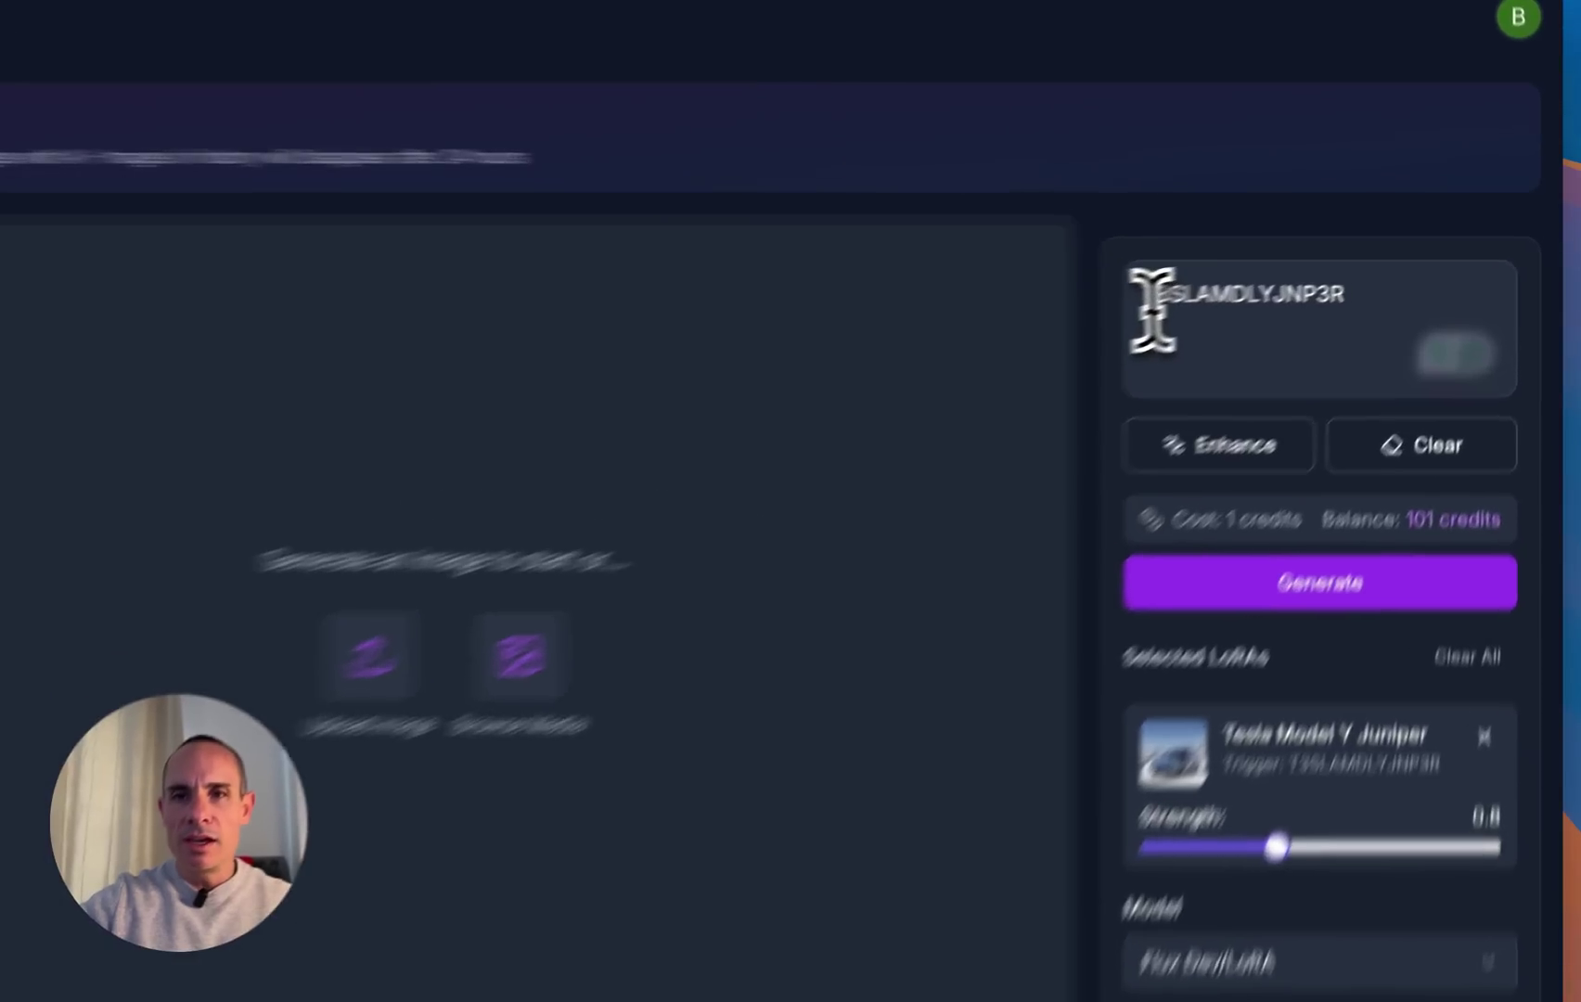
- Make the prompt 'a photo of a T3SLAMDLYJNP3R car, driving through the mountains'
left_click(1254, 310)
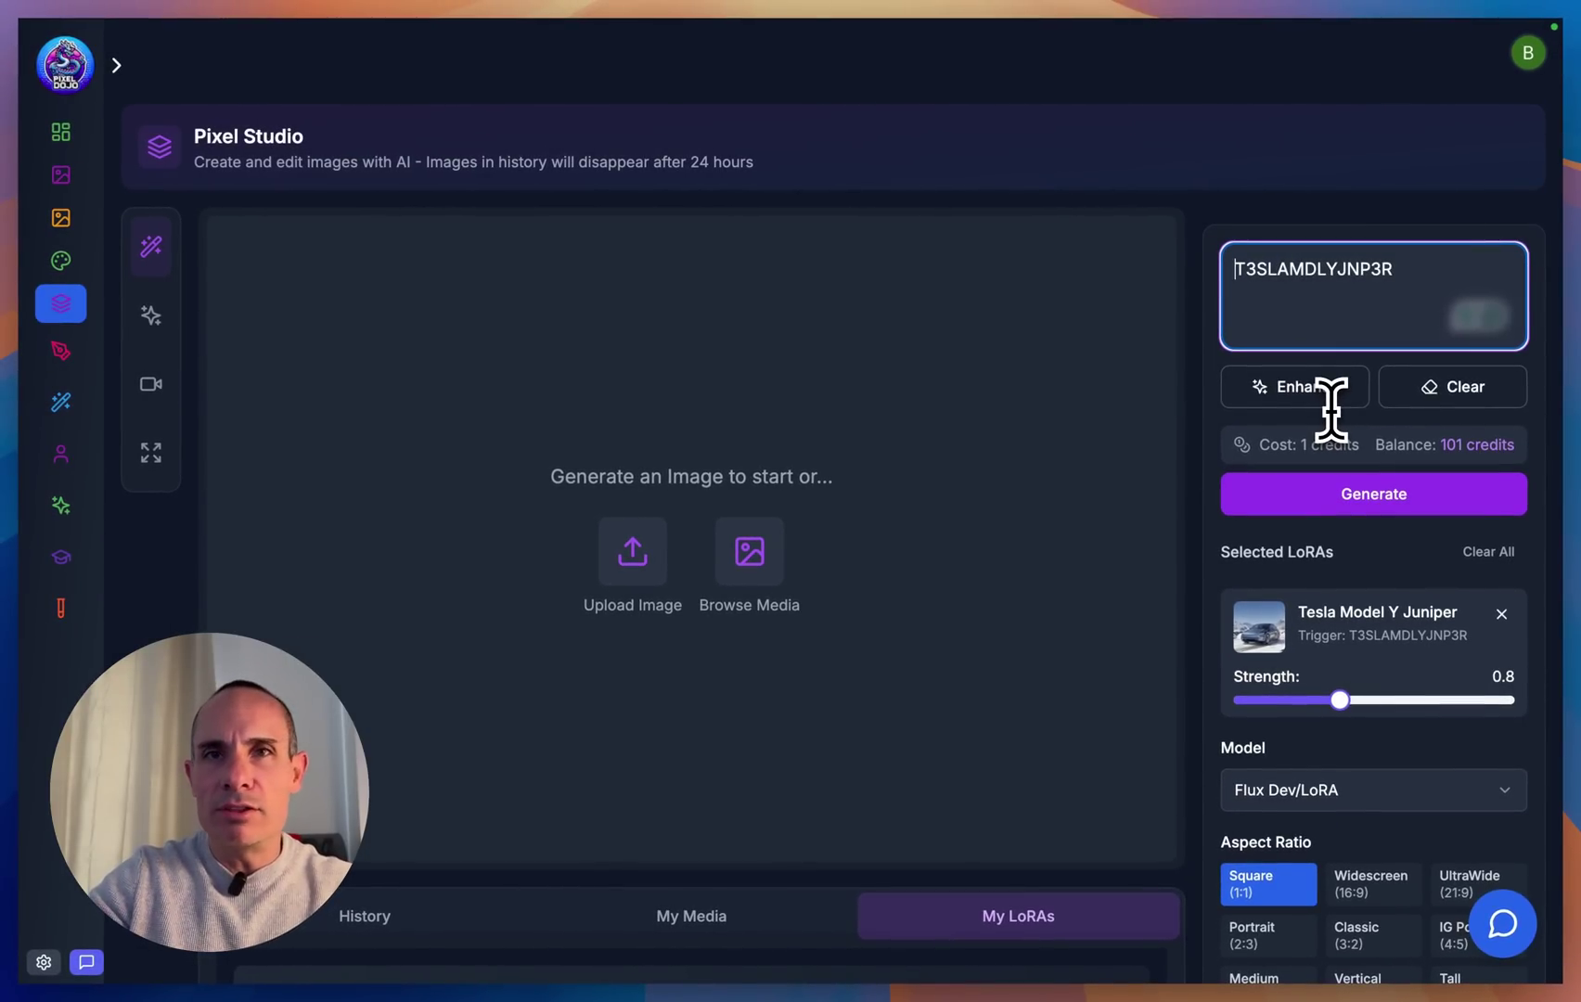
type("a photo of a")
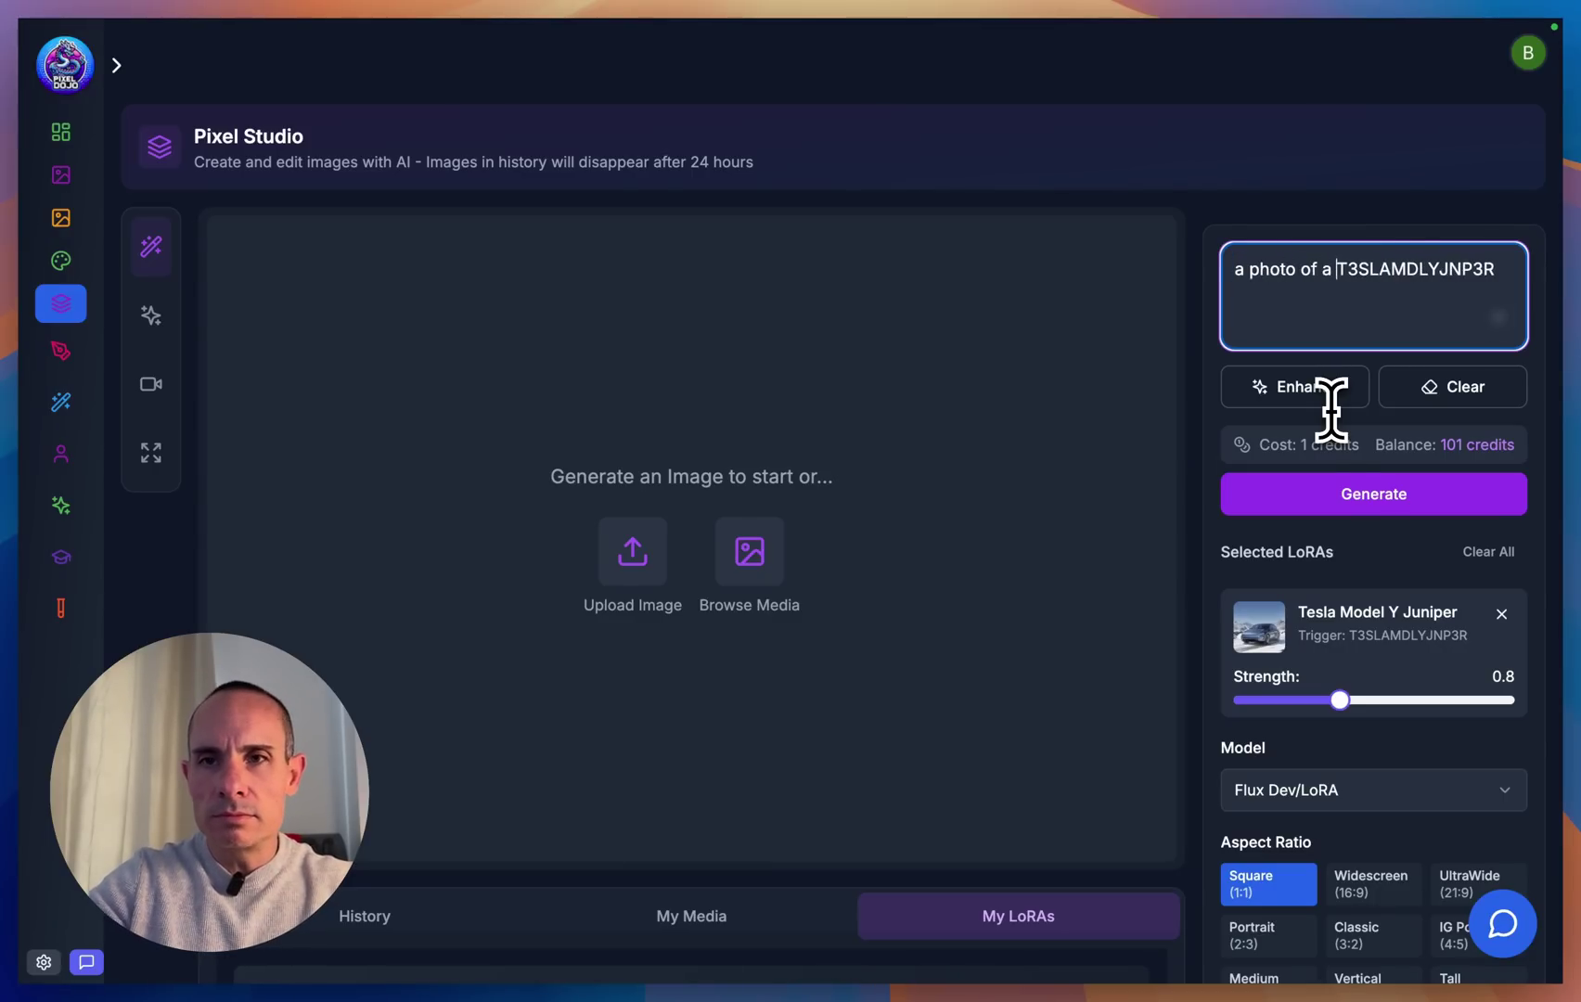
left_click(1495, 274)
type("car, driving through the mountains")
- Set the aspect ratio to Widescreen (16:9)
scroll(1410, 493, "down", 5)
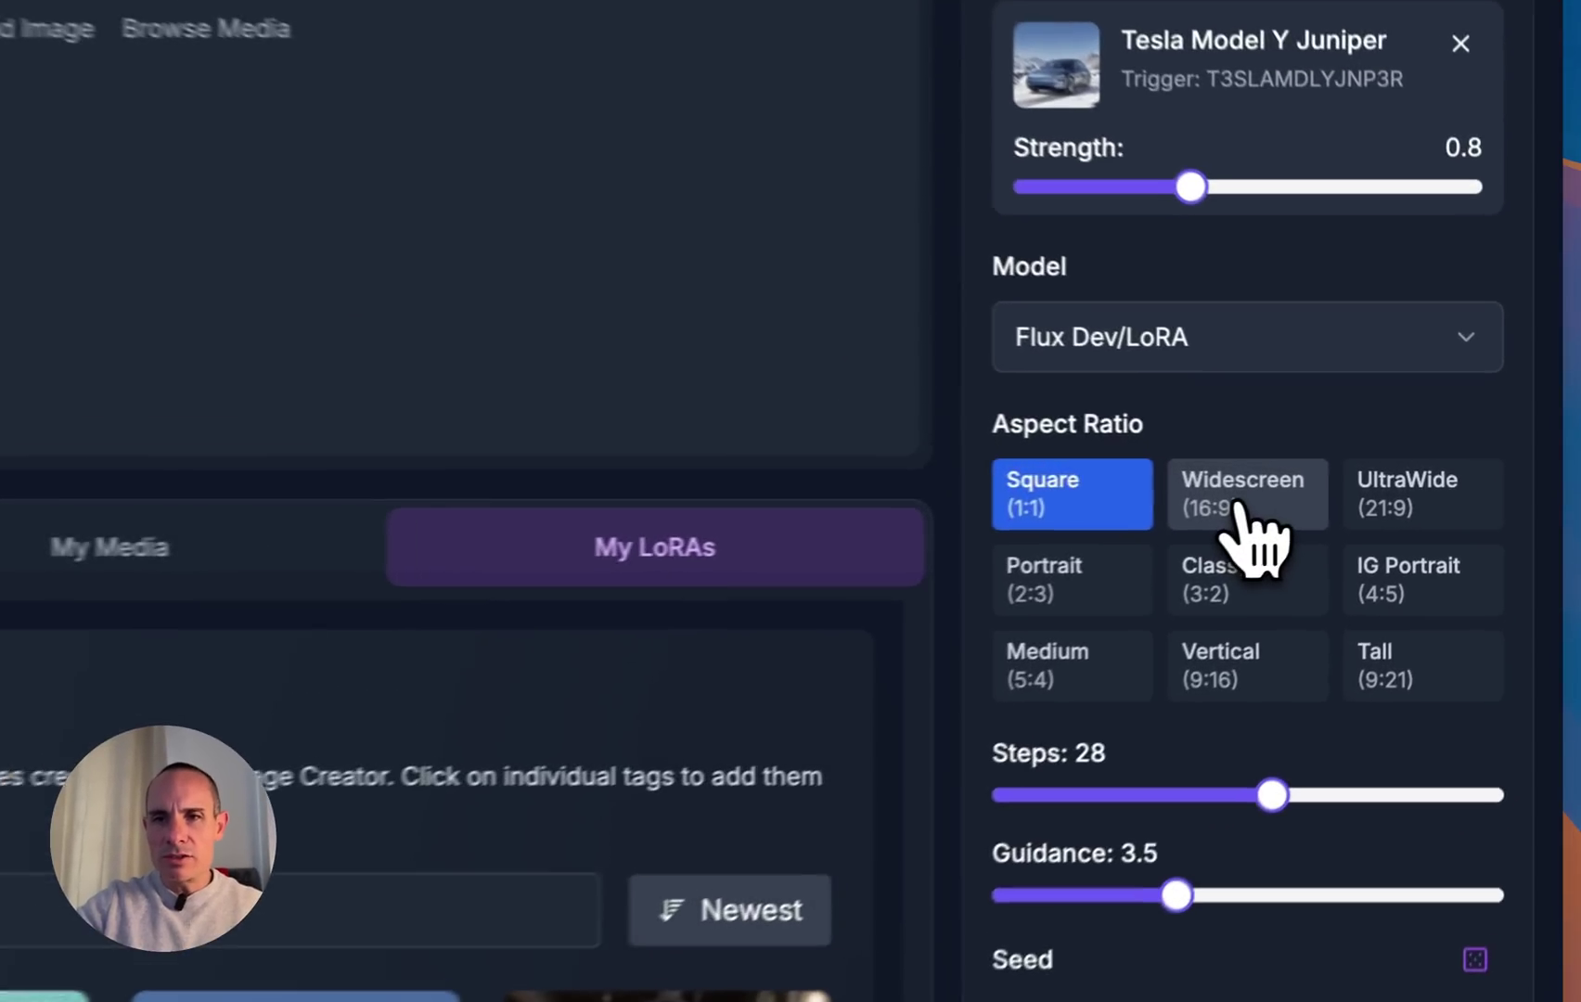
left_click(1239, 503)
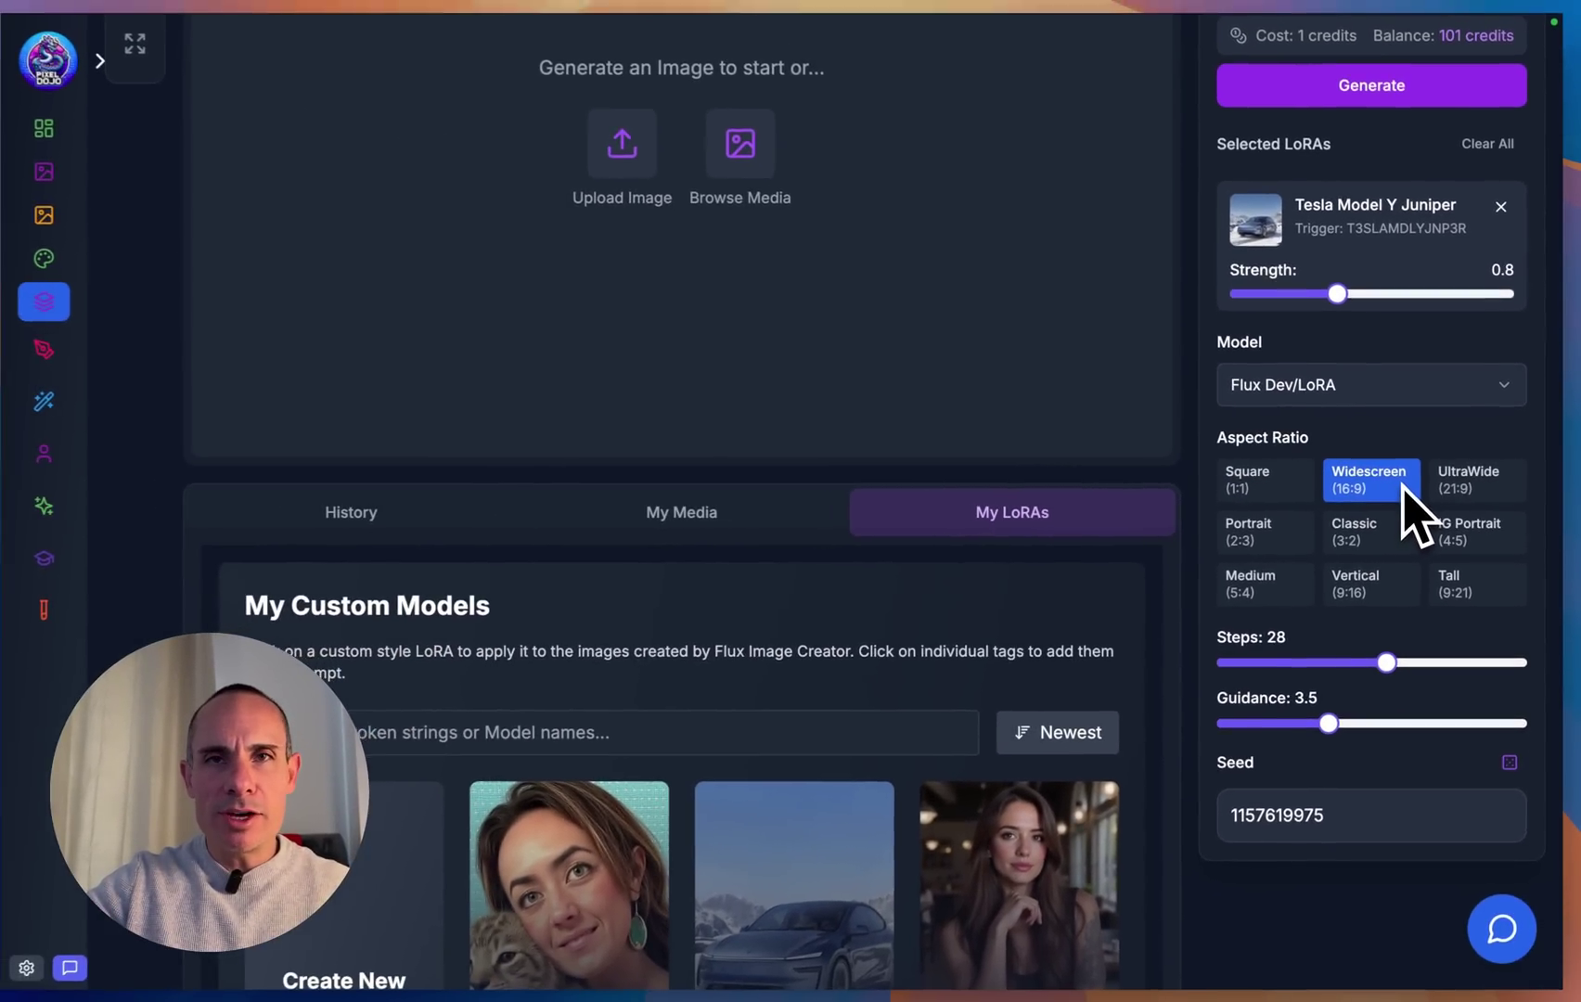
scroll(1412, 511, "up", 4)
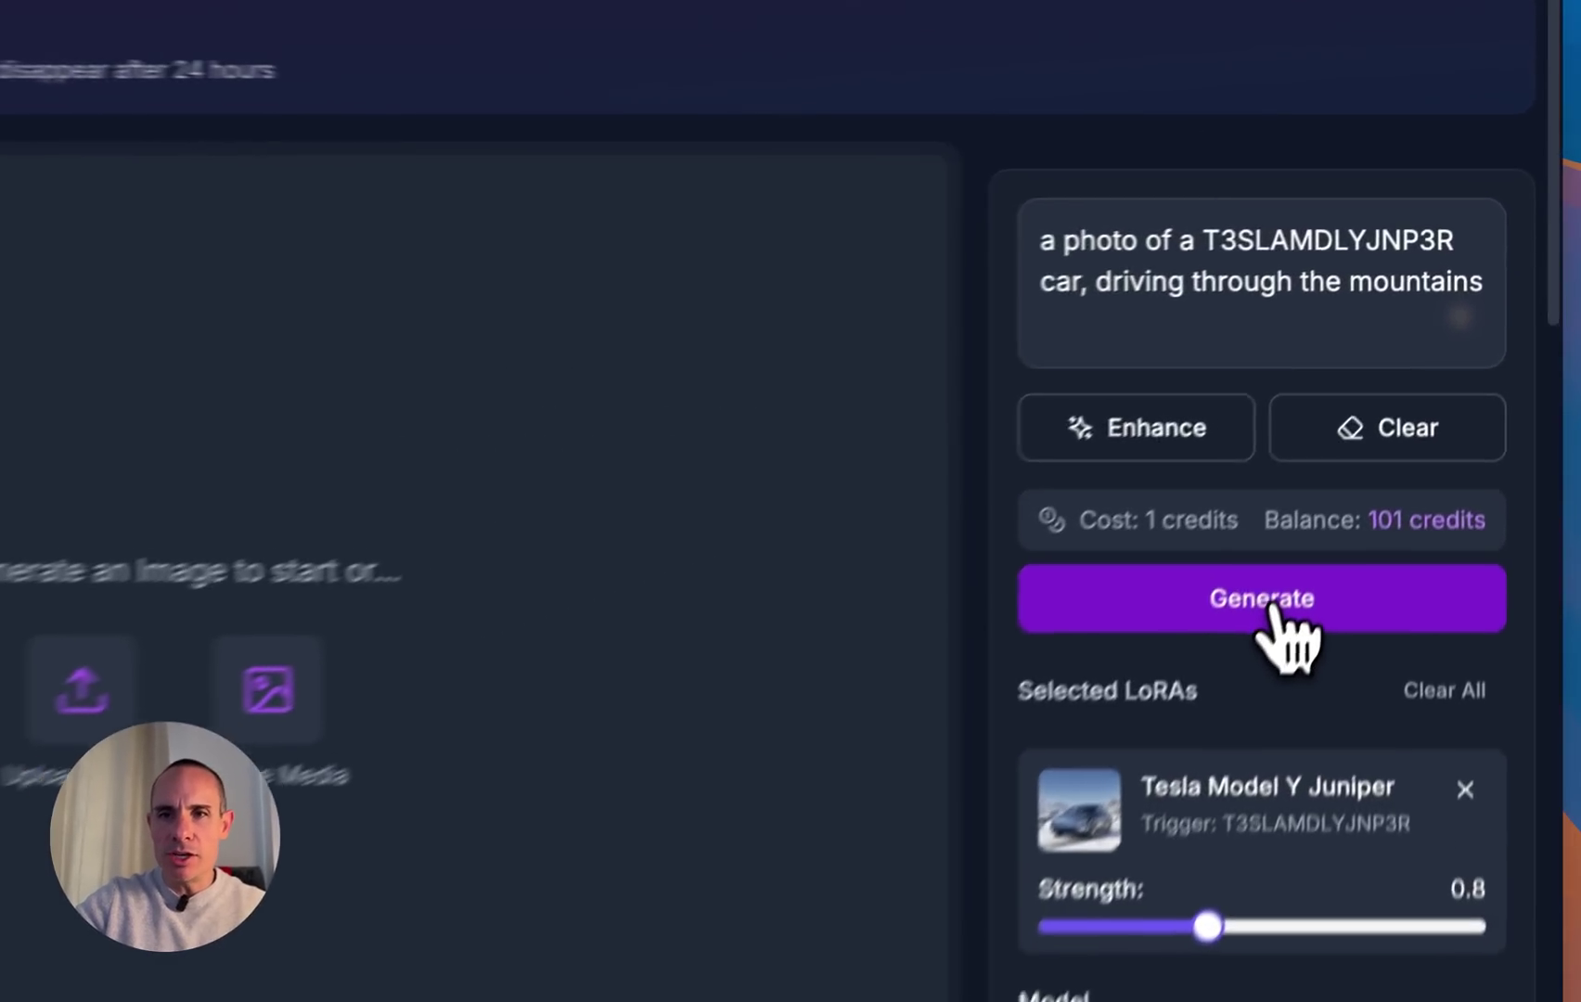
- Generate the widescreen mountain-road Tesla image
left_click(1377, 425)
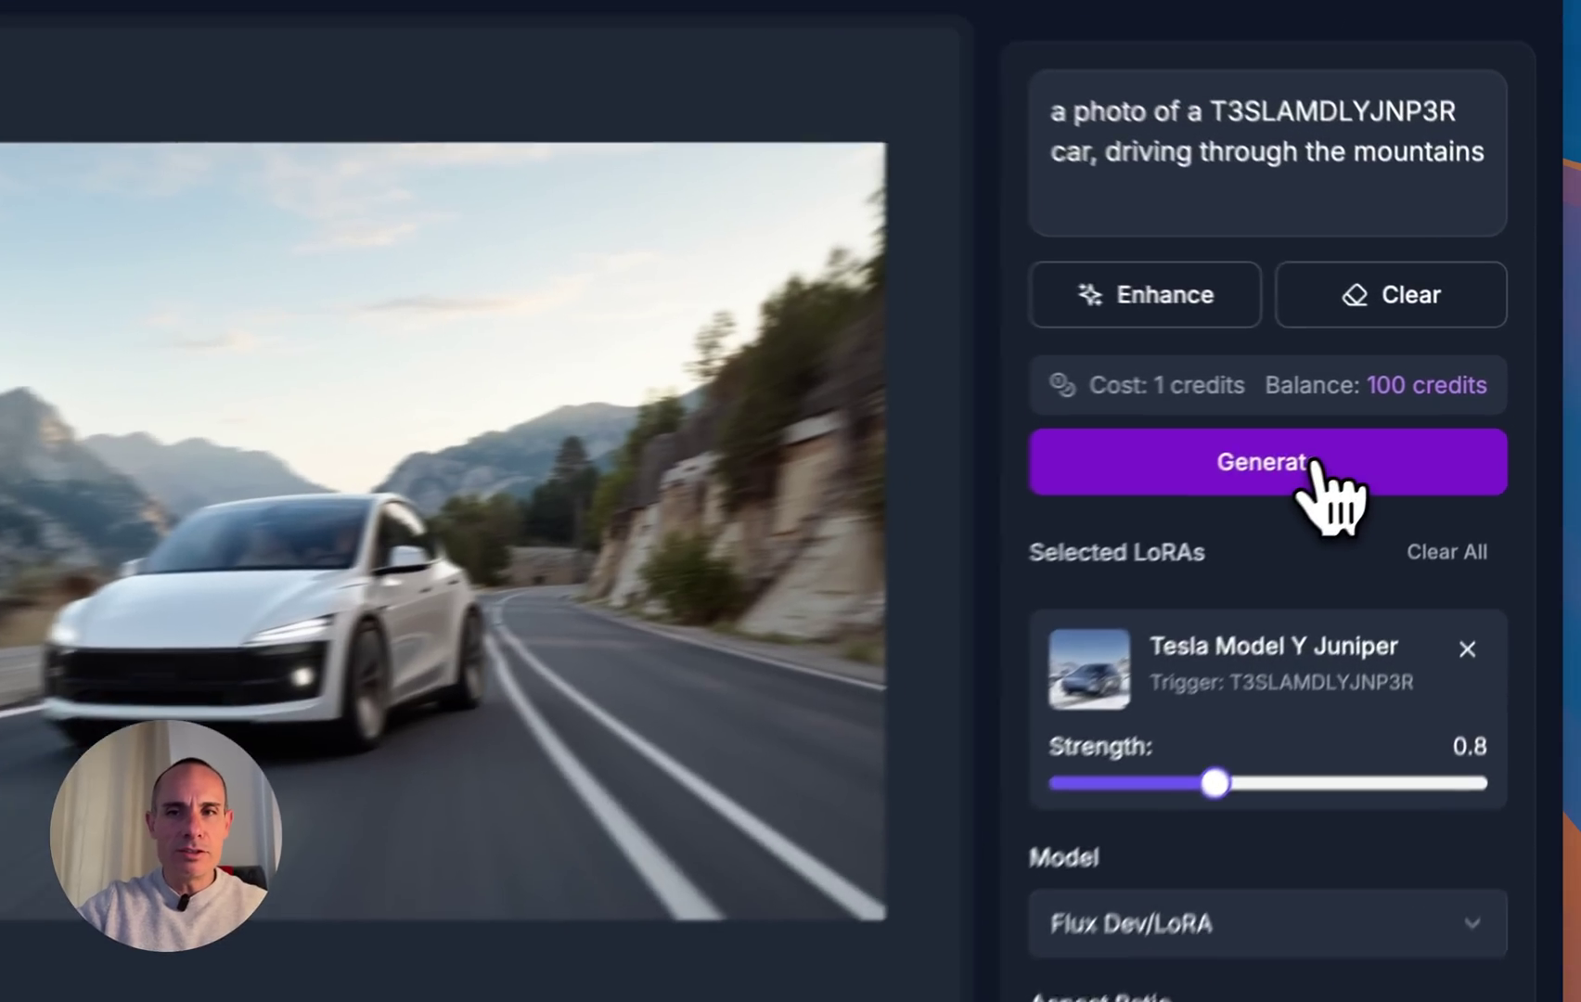
- Generate a second head-on mountain-road image and bring up the video model choices
left_click(1402, 423)
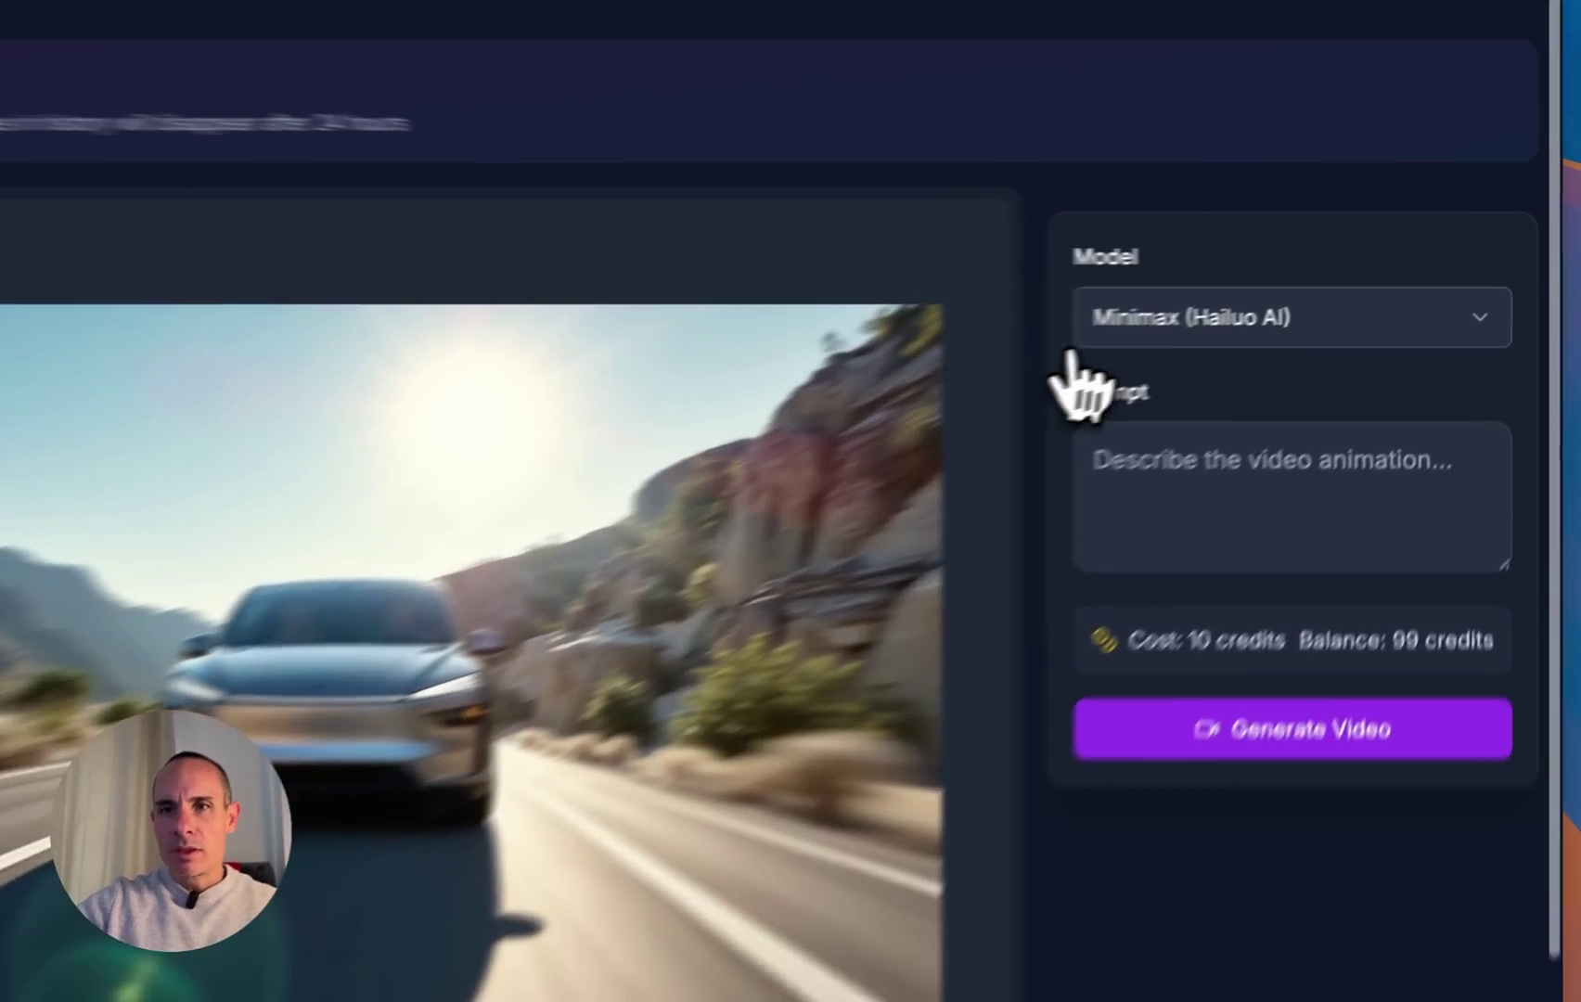
left_click(1317, 246)
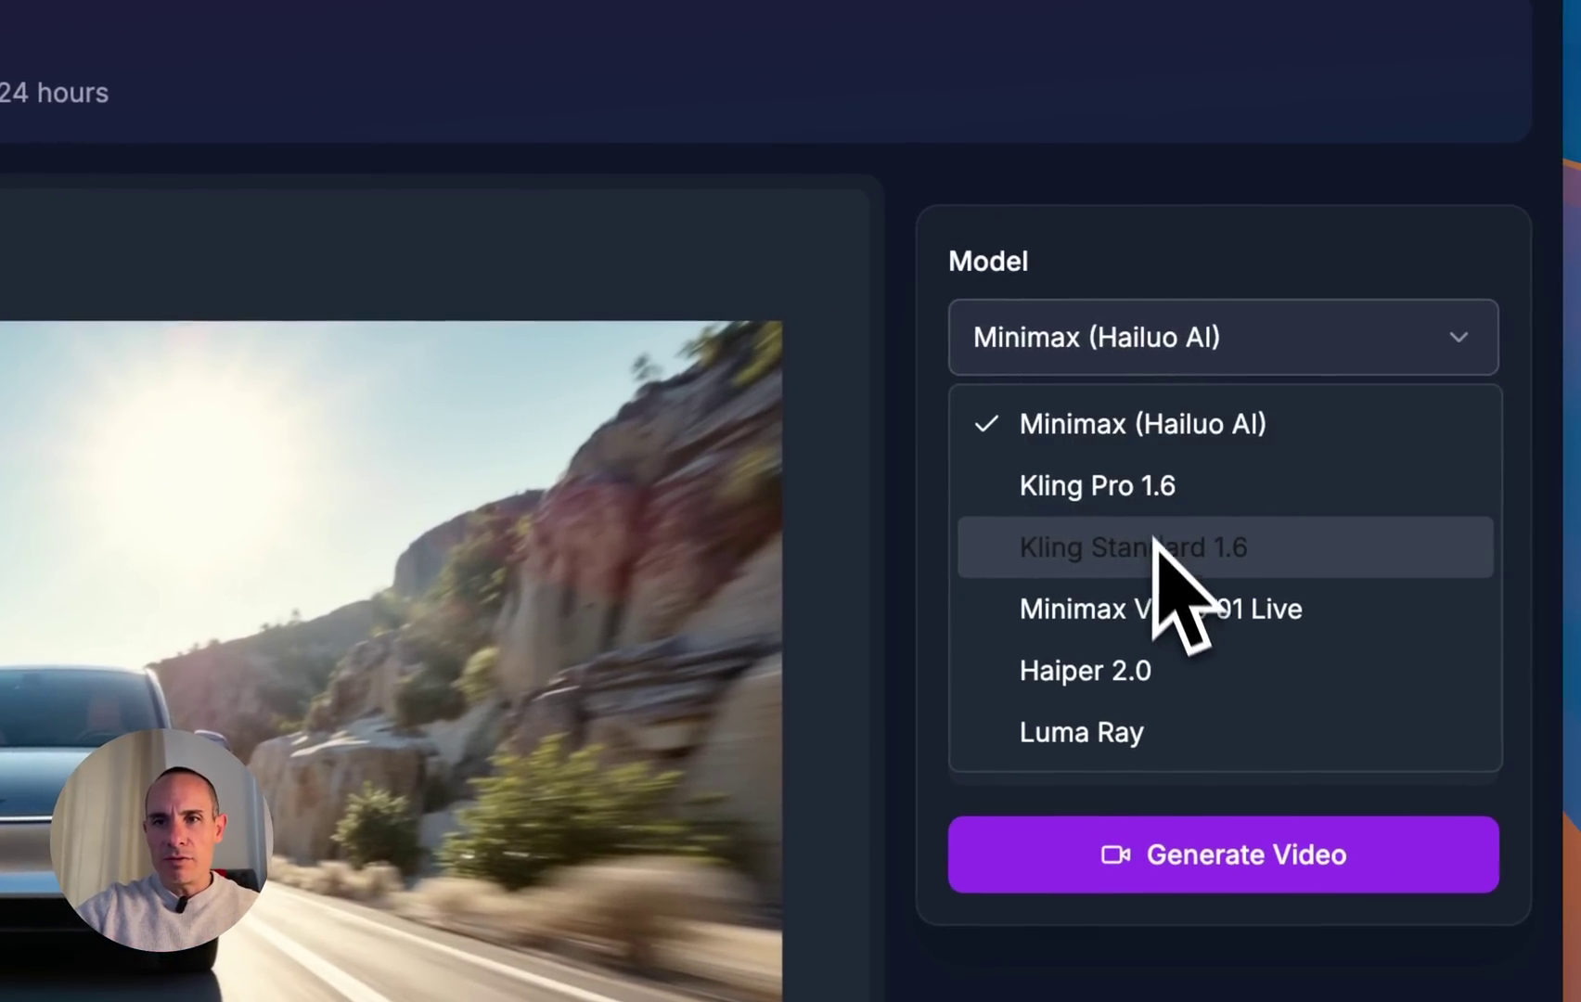
- Start a 5-second Kling Standard 1.6 video prompted 'a car driving through the moutains'
left_click(1222, 562)
left_click(1236, 526)
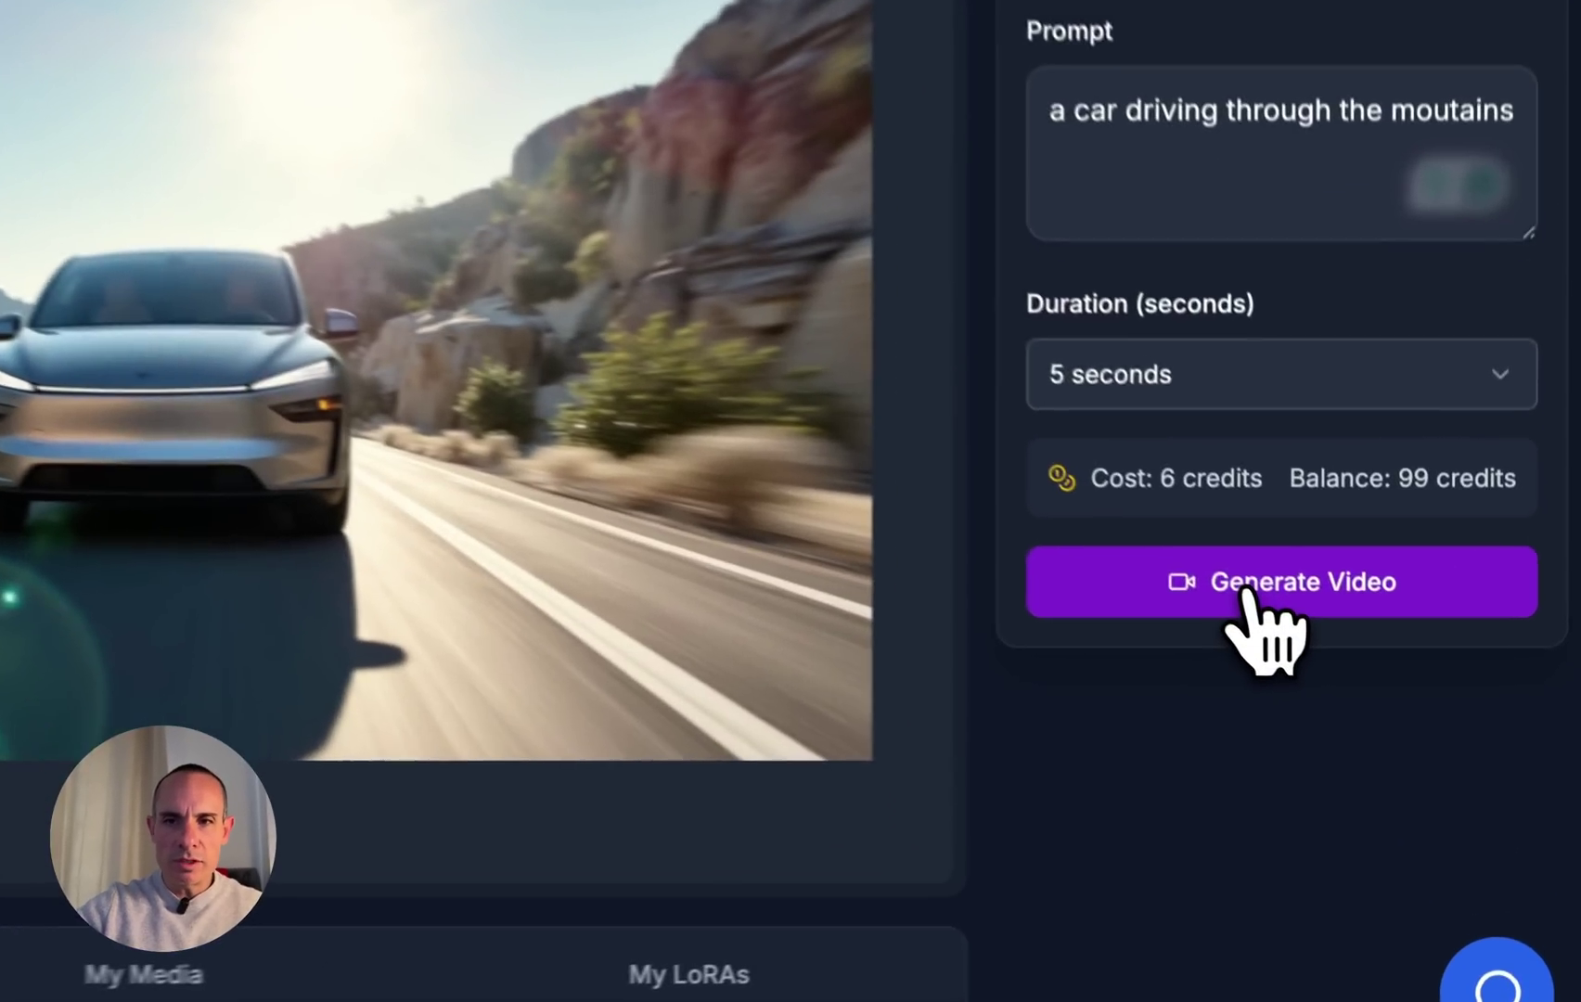
left_click(1355, 684)
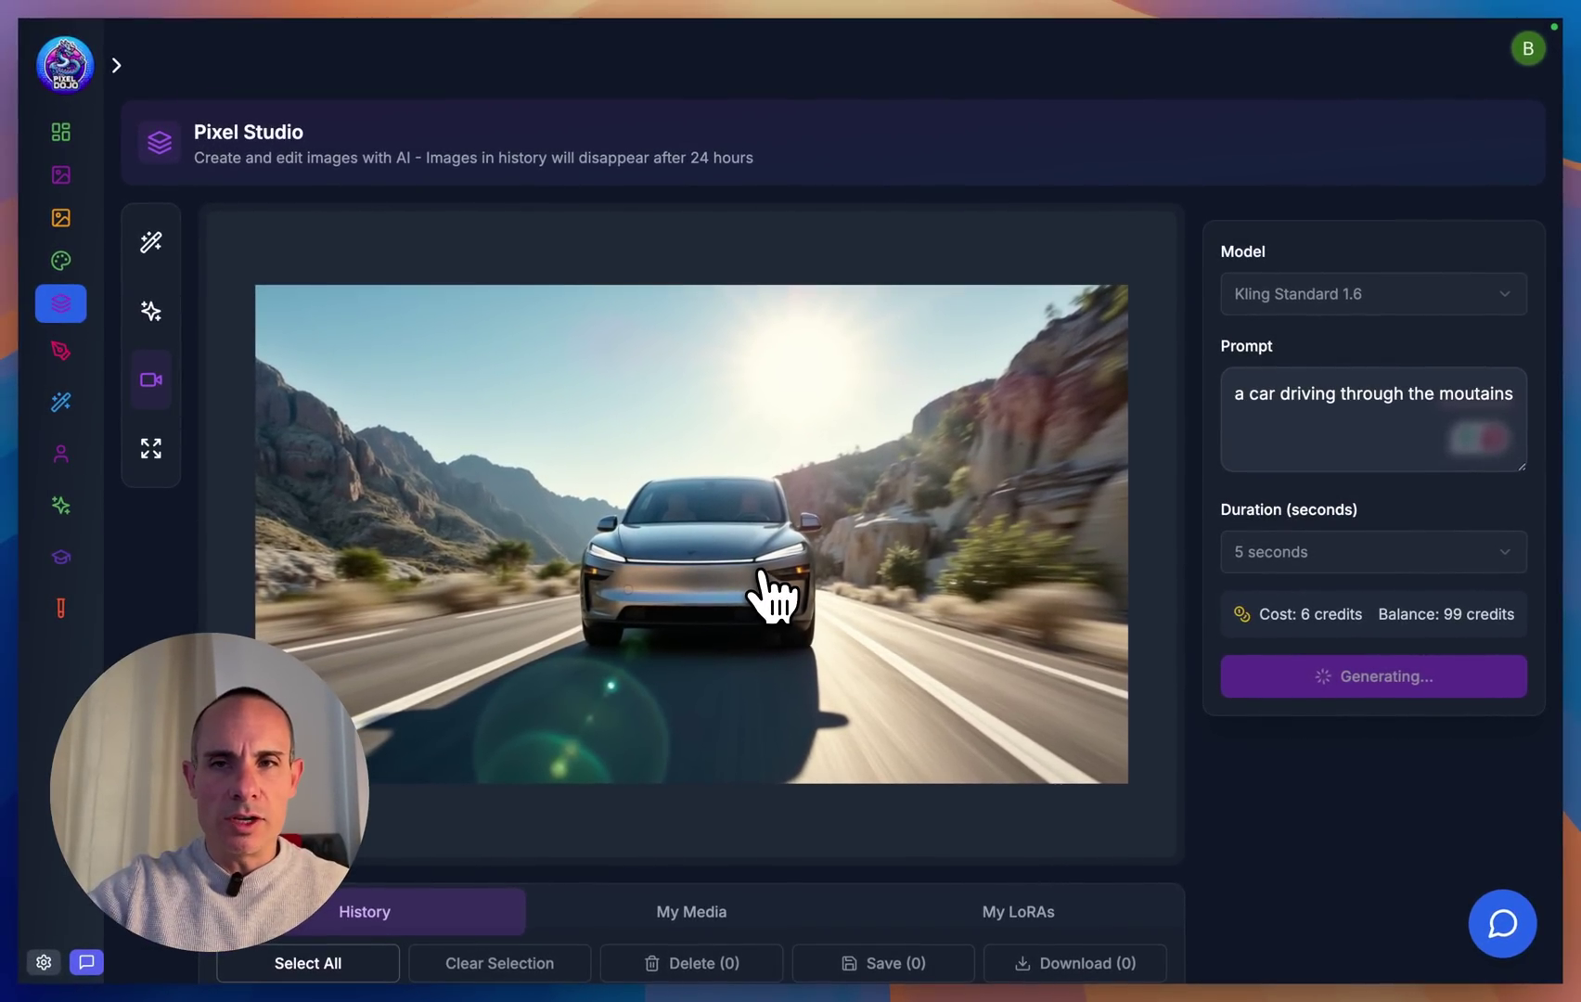
scroll(772, 595, "down", 3)
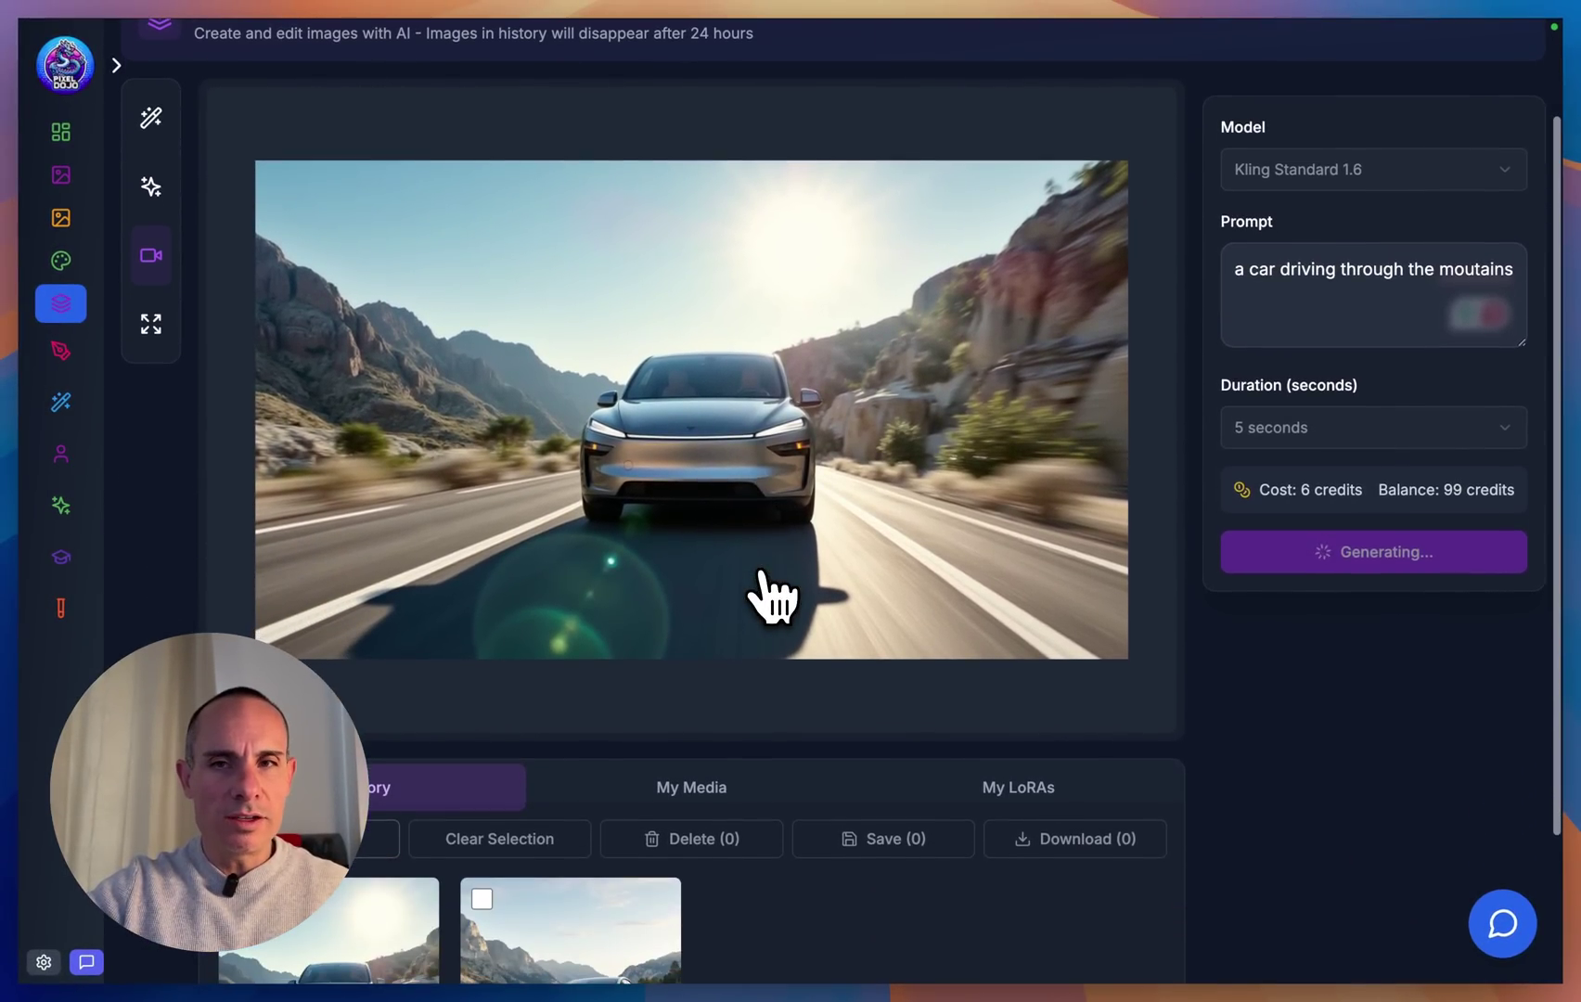
scroll(772, 596, "up", 2)
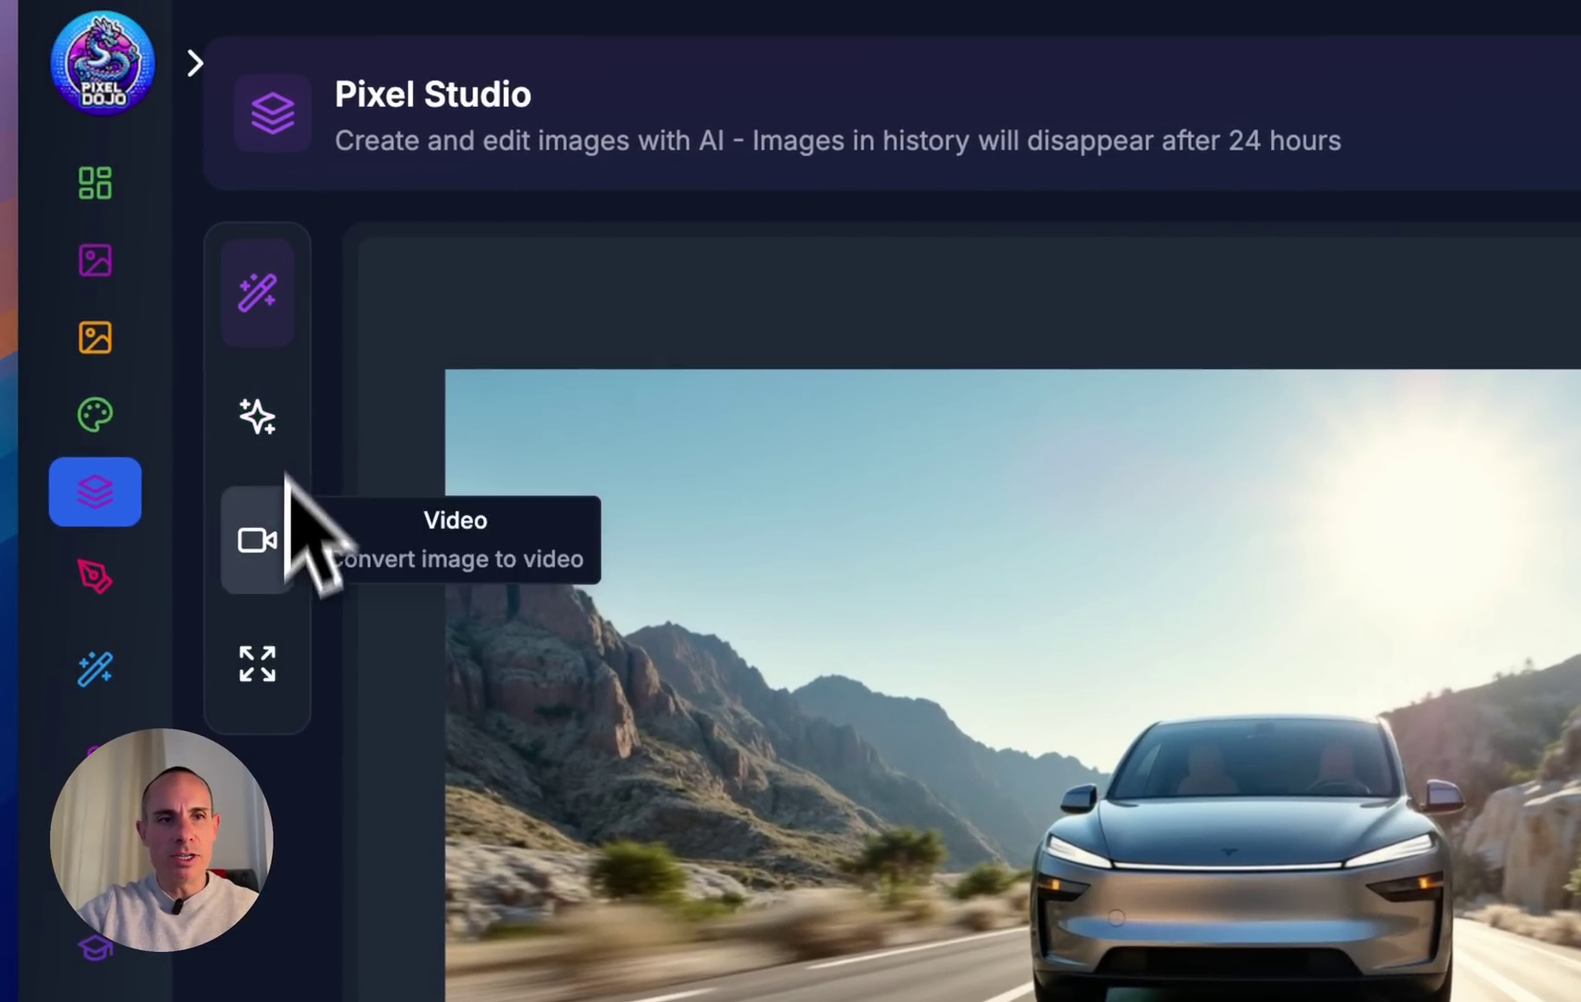
left_click(260, 293)
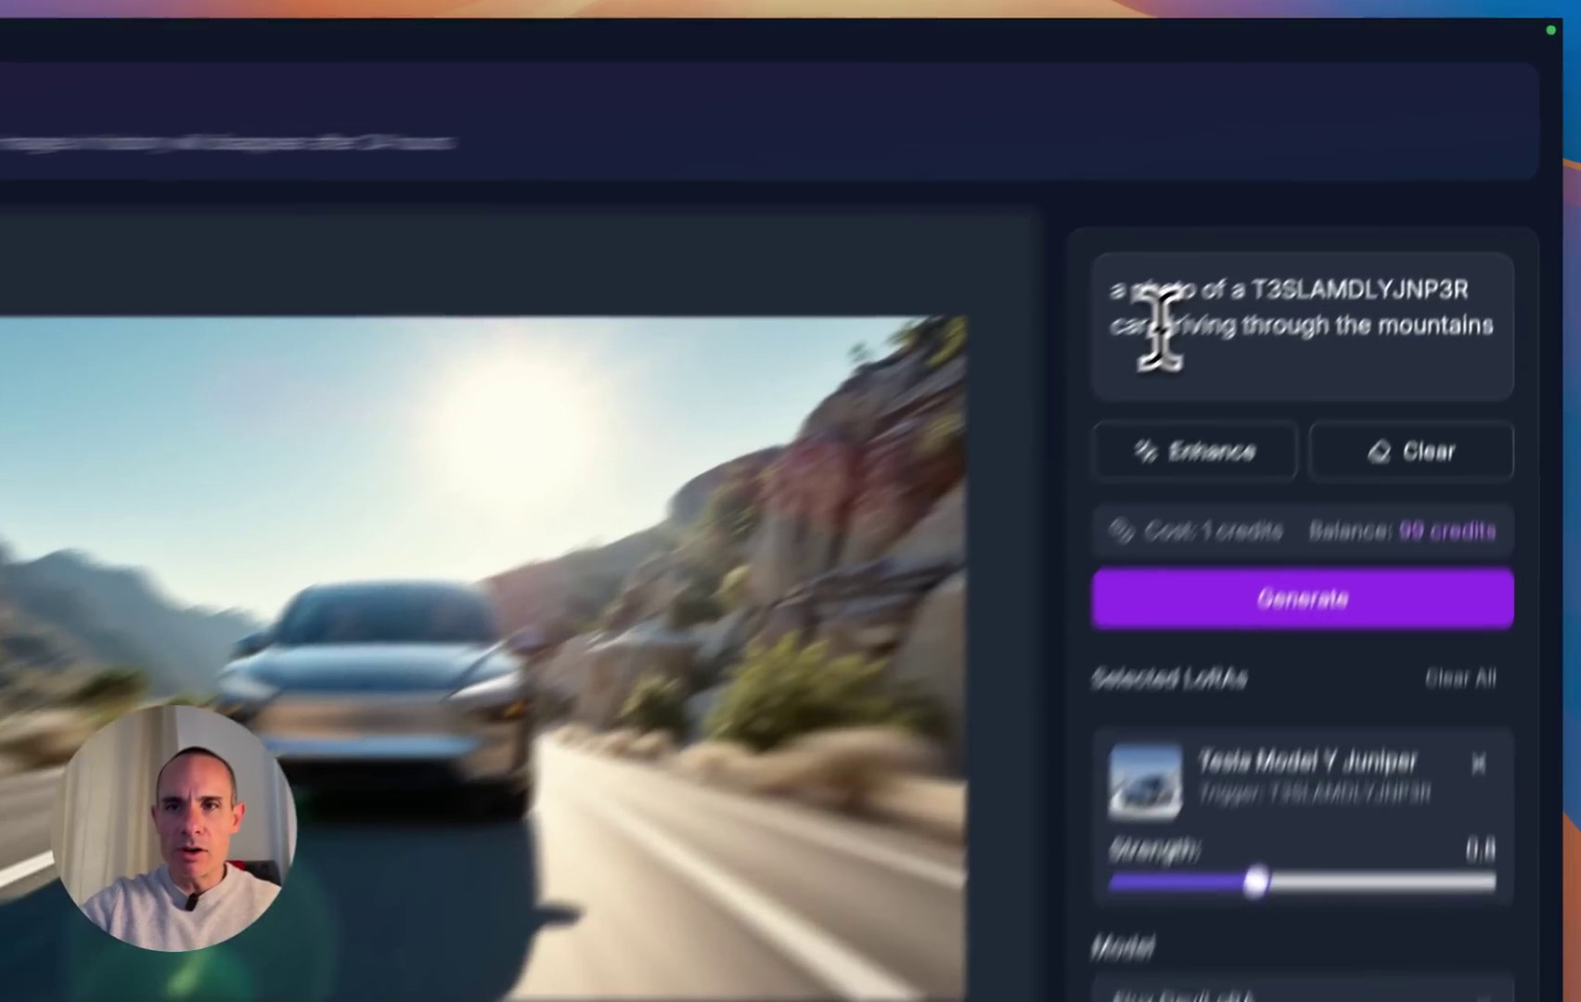
- Replace 'driving through the mountains' with 'driving by the ocean' and generate the new image
left_click_drag(1270, 243, 1514, 243)
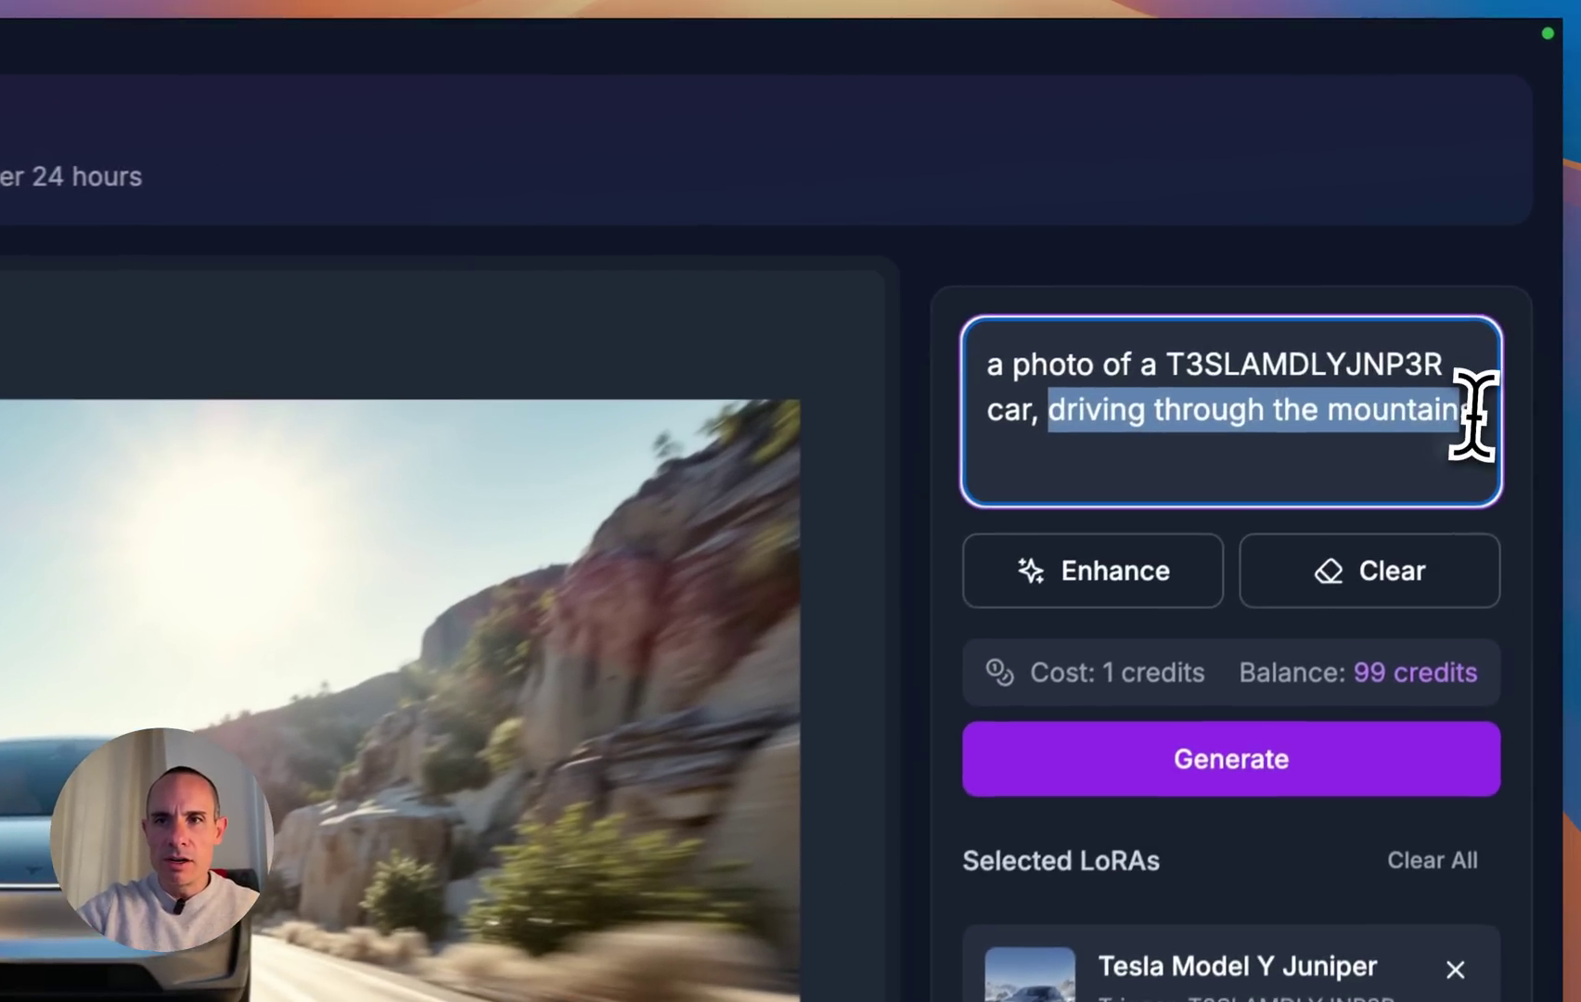
key("BackSpace")
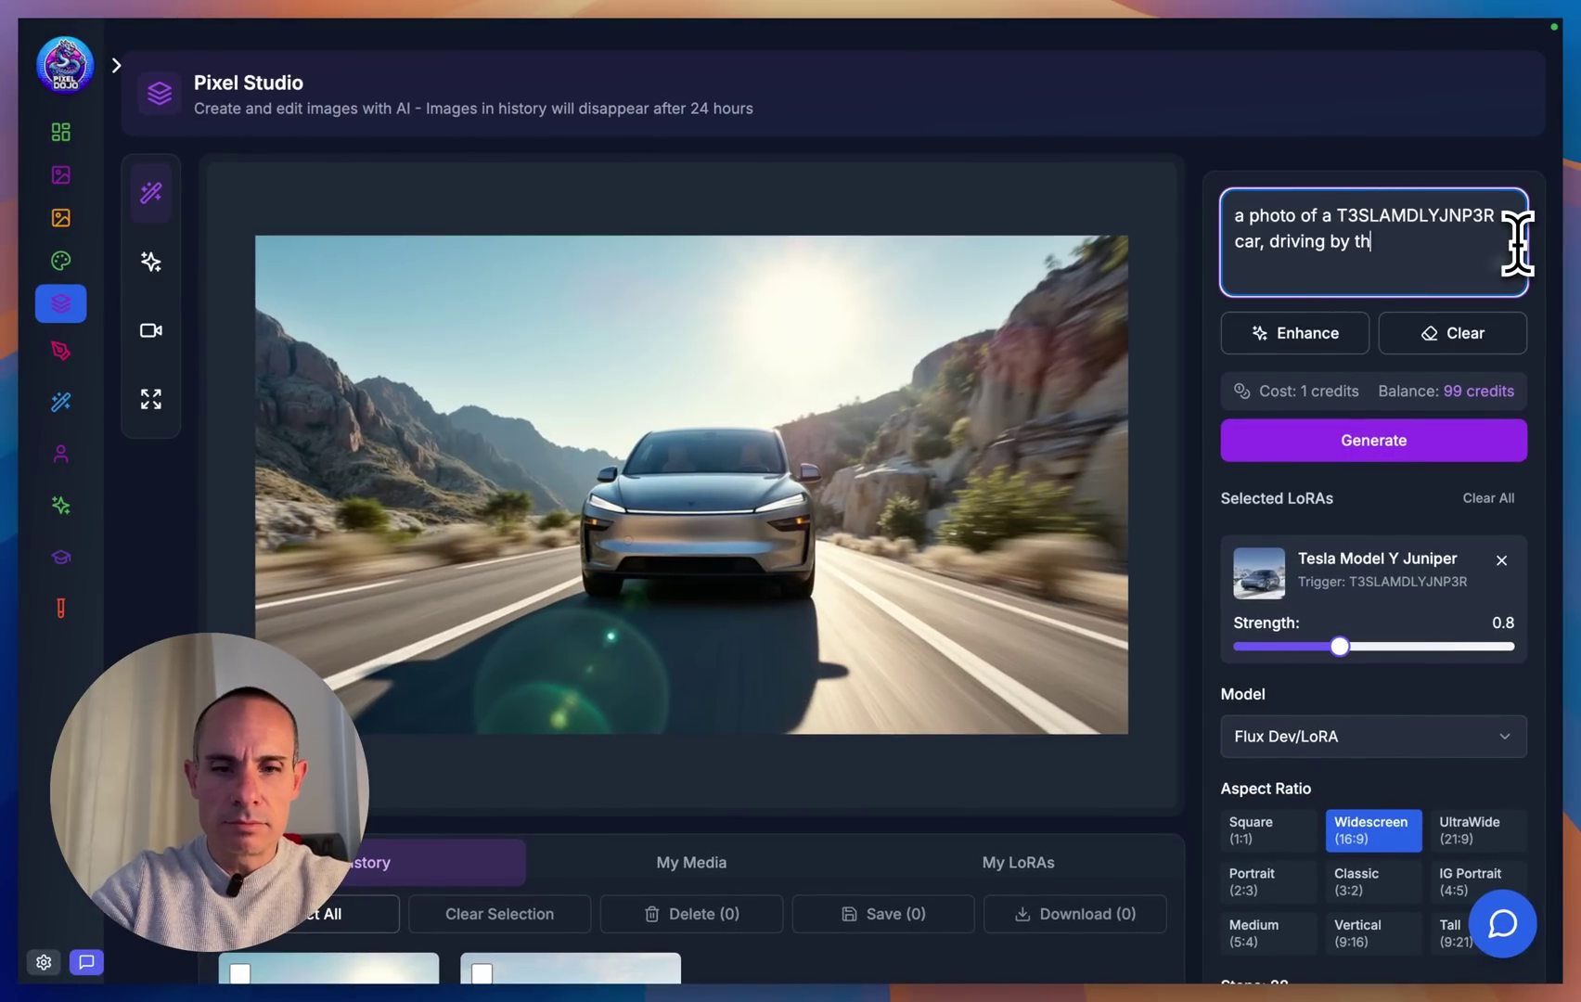
left_click(1416, 442)
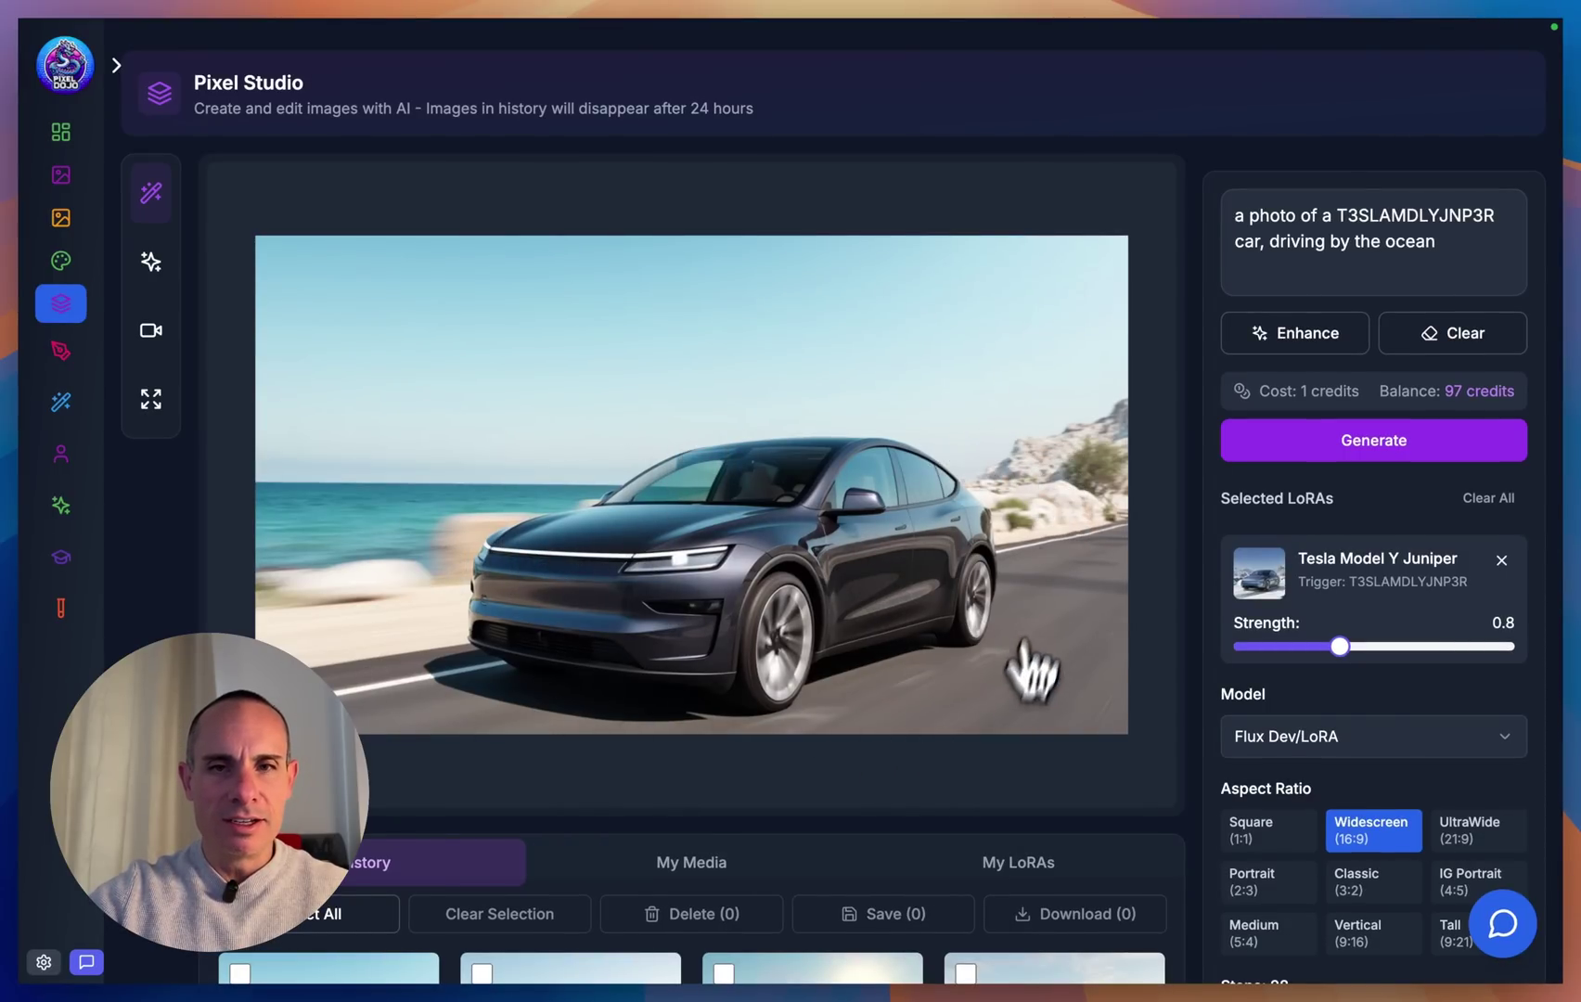
scroll(1159, 492, "down", 3)
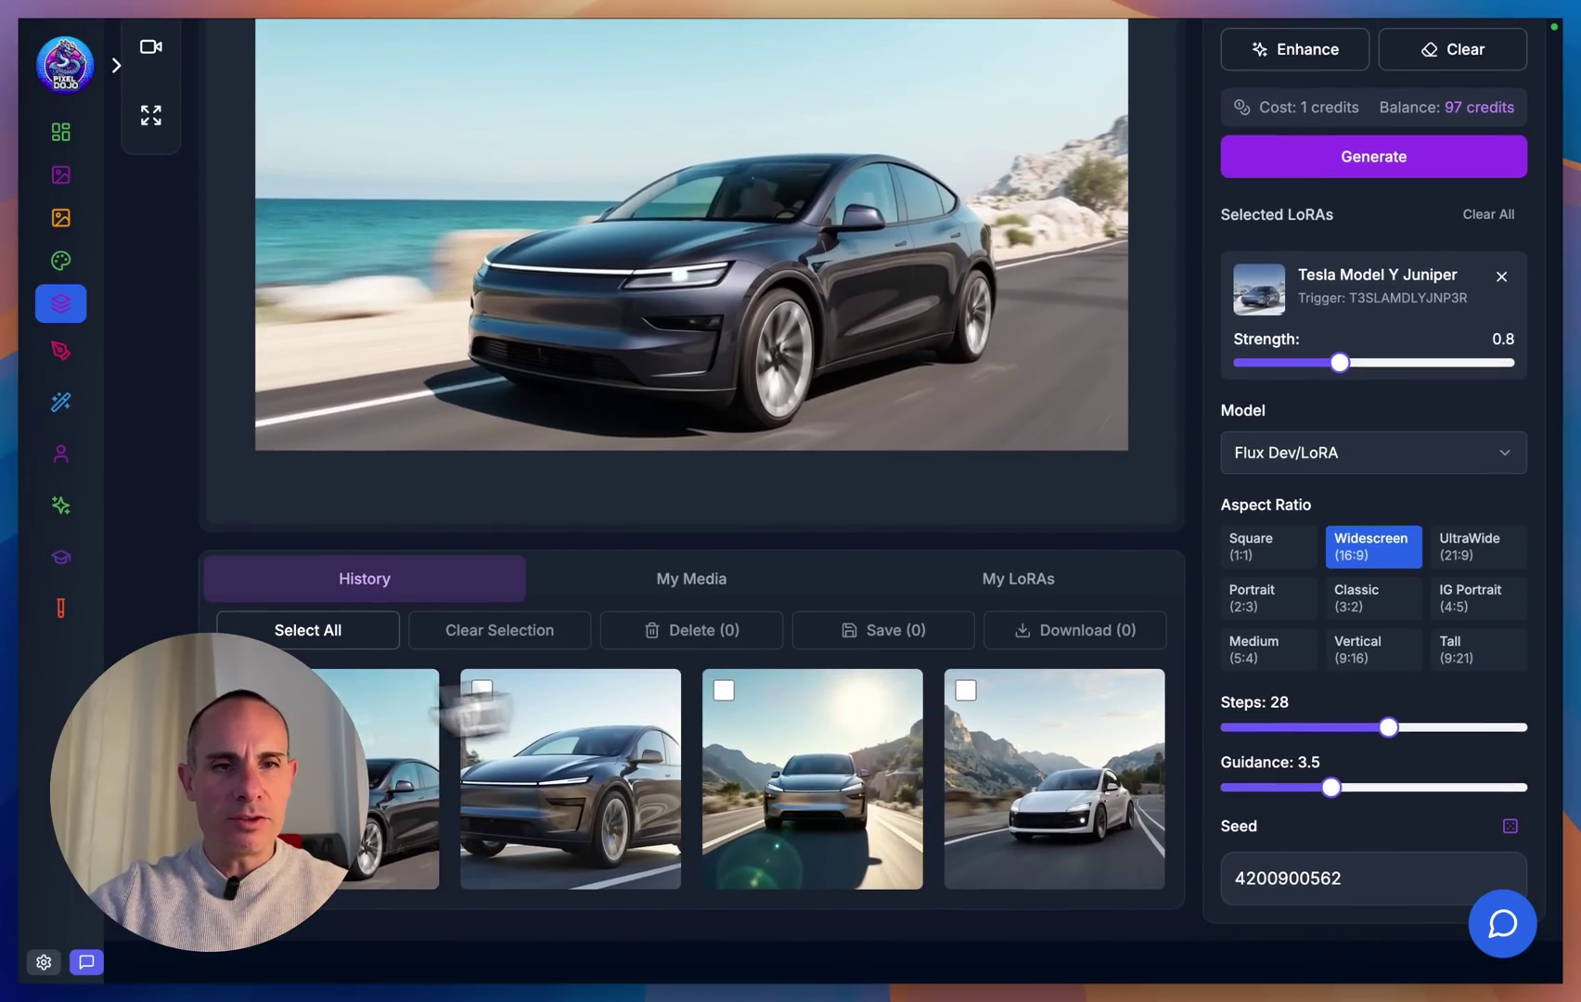
mouse_move(405, 670)
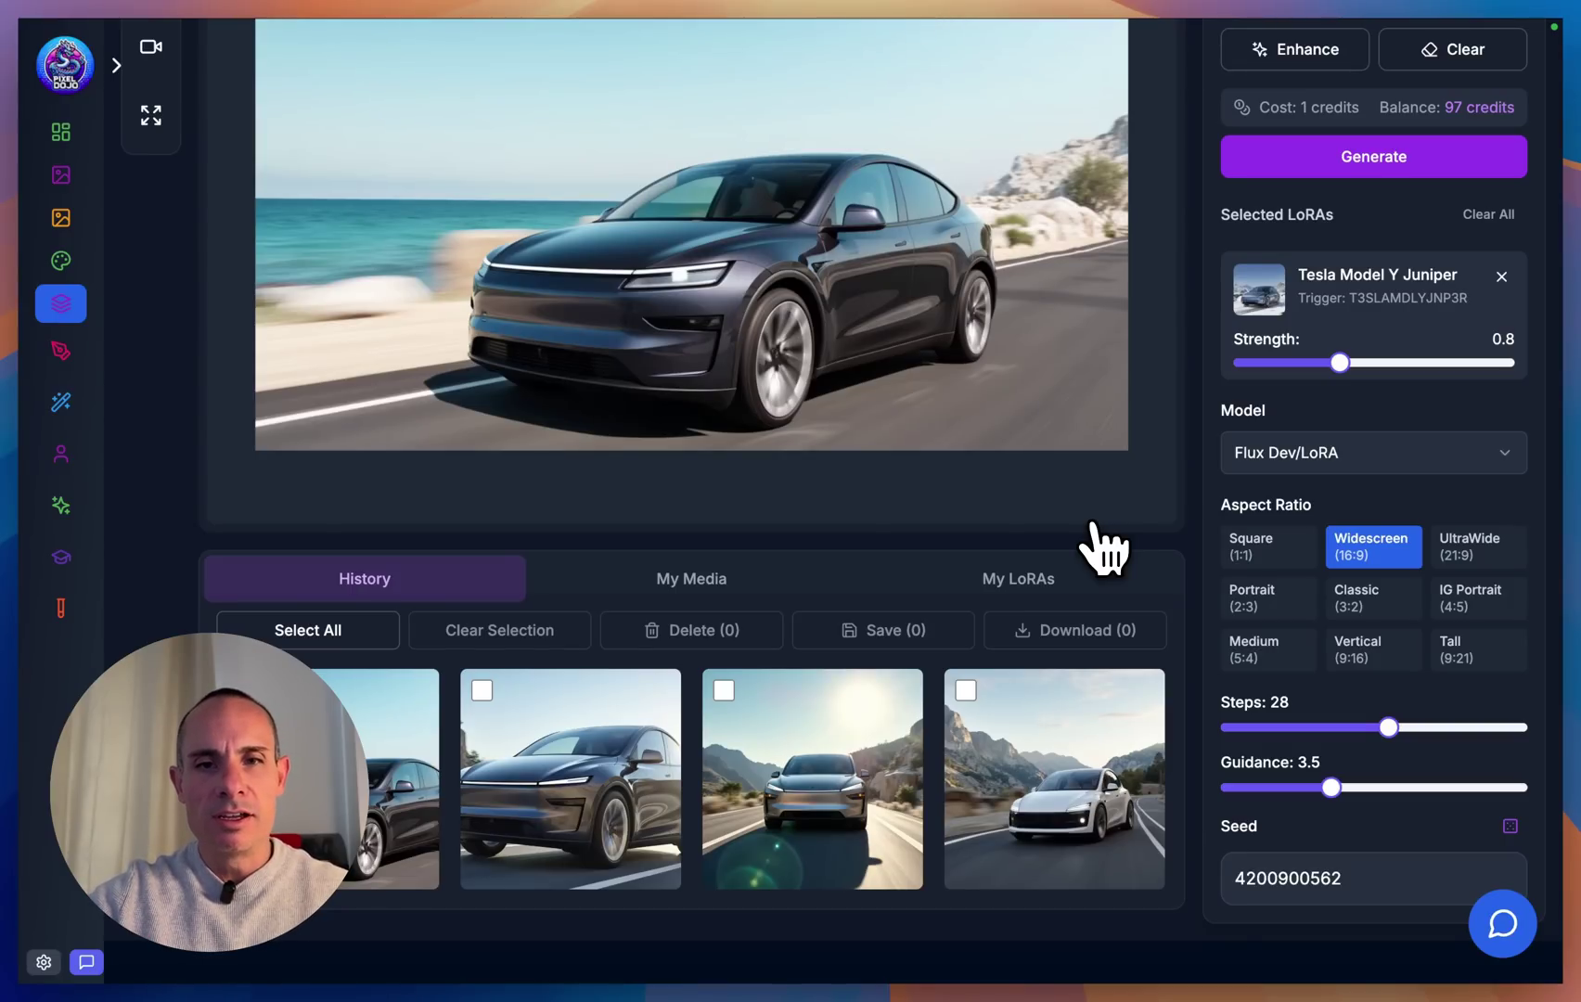
mouse_move(1096, 733)
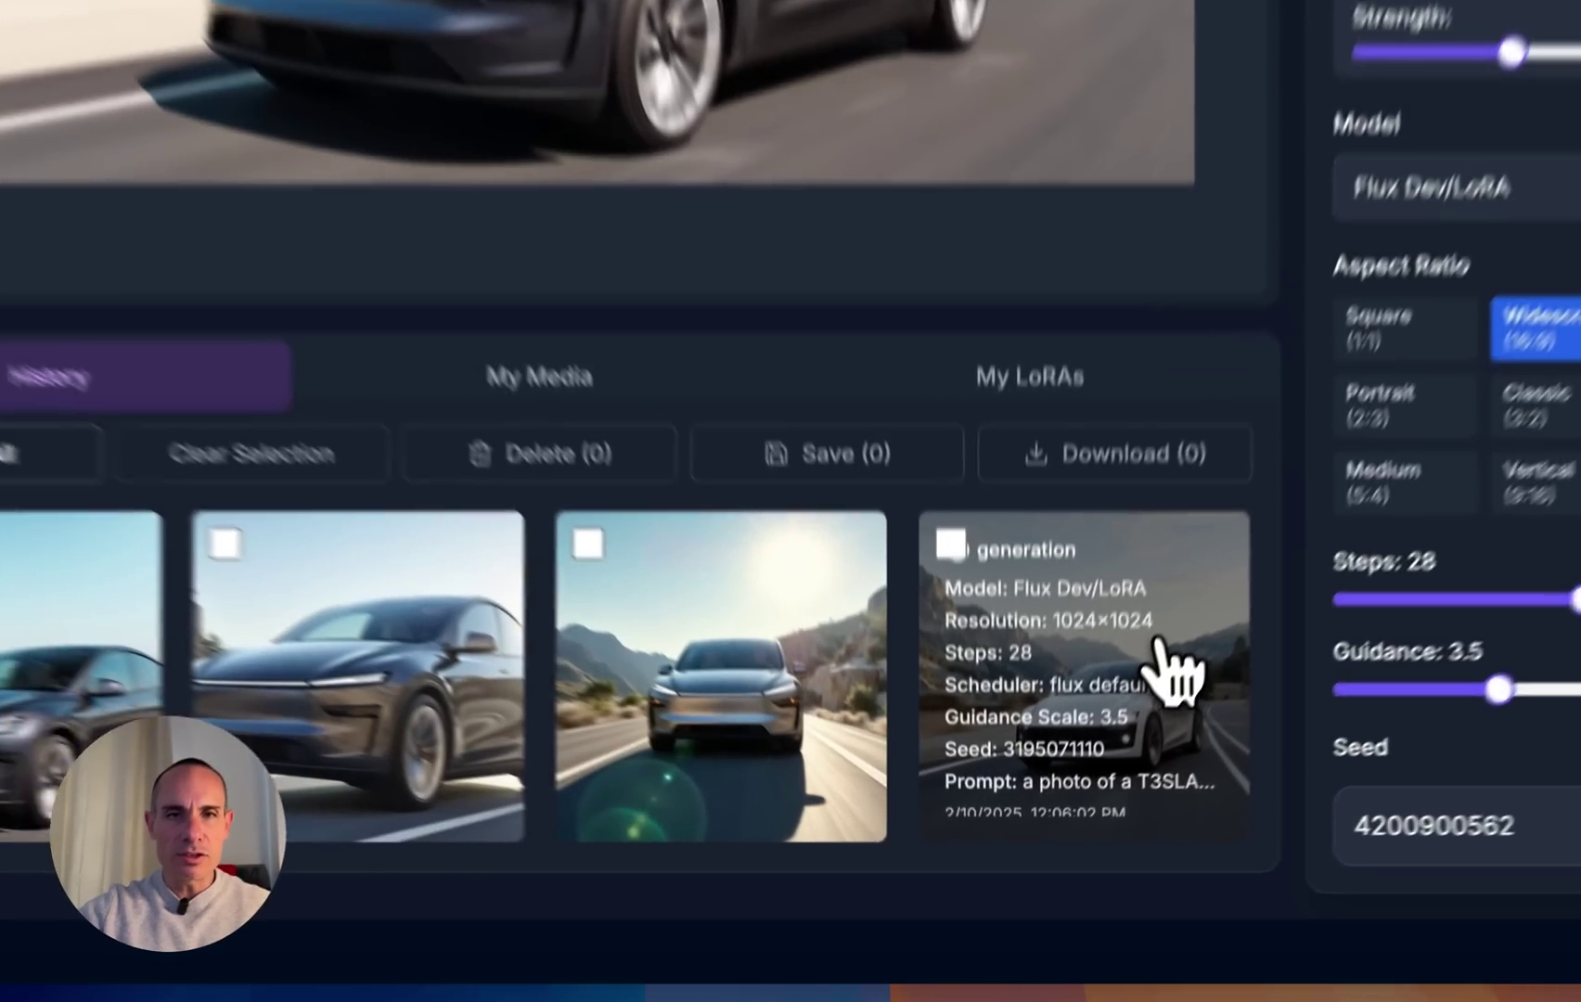
left_click(1104, 753)
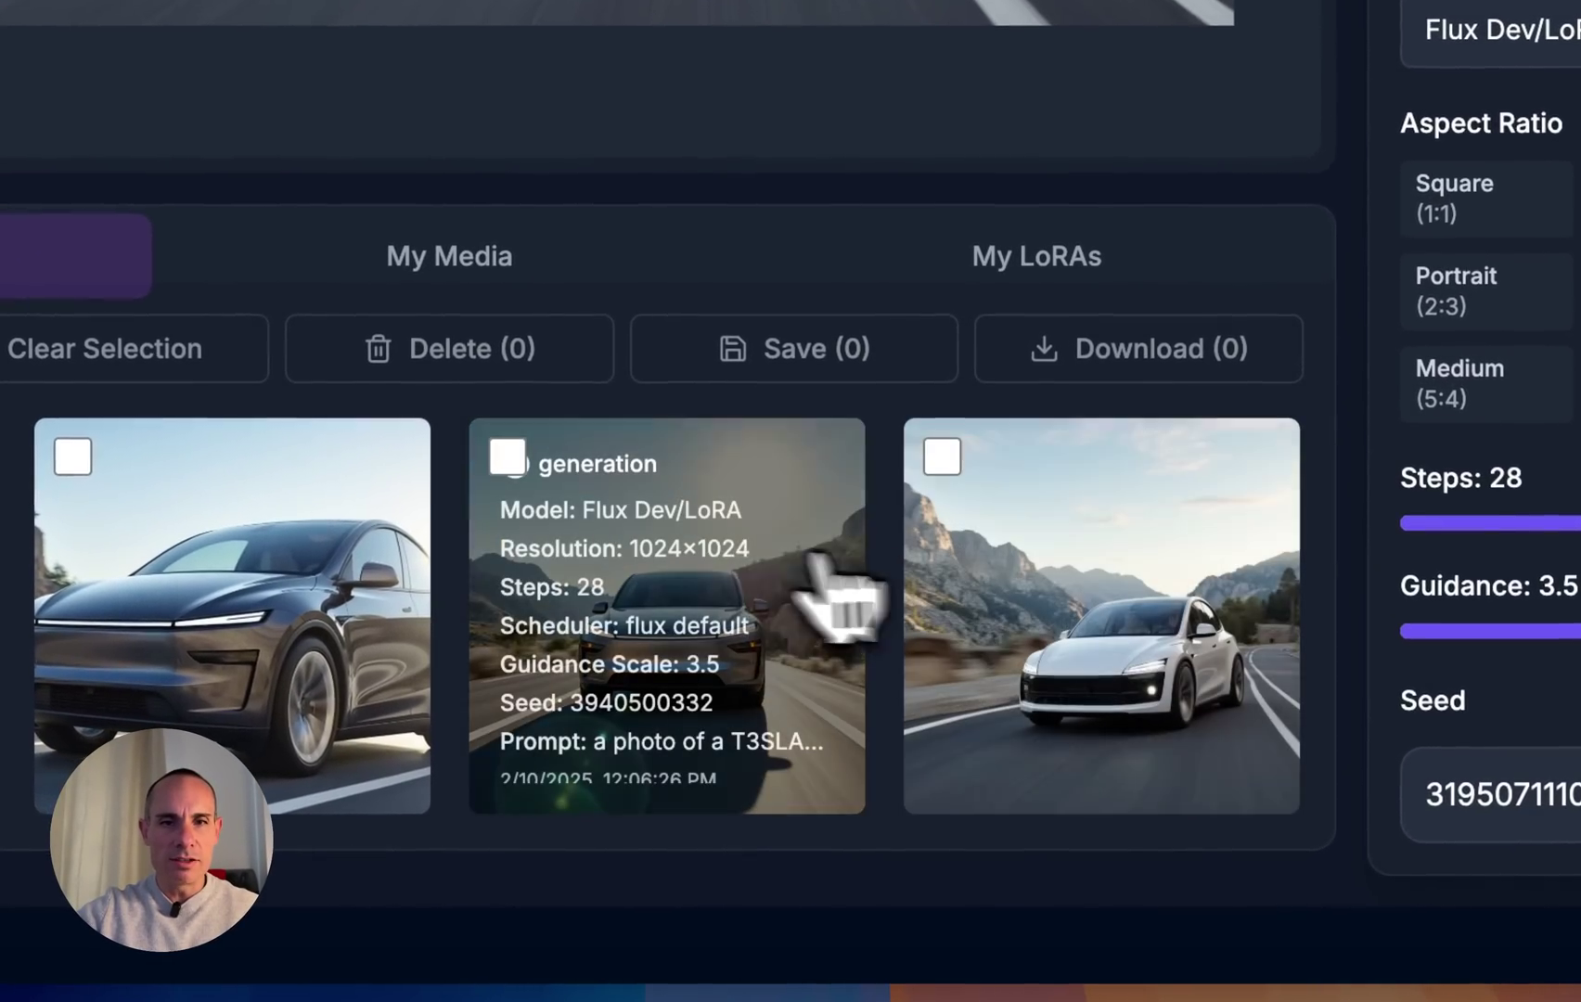
left_click(840, 741)
left_click(297, 566)
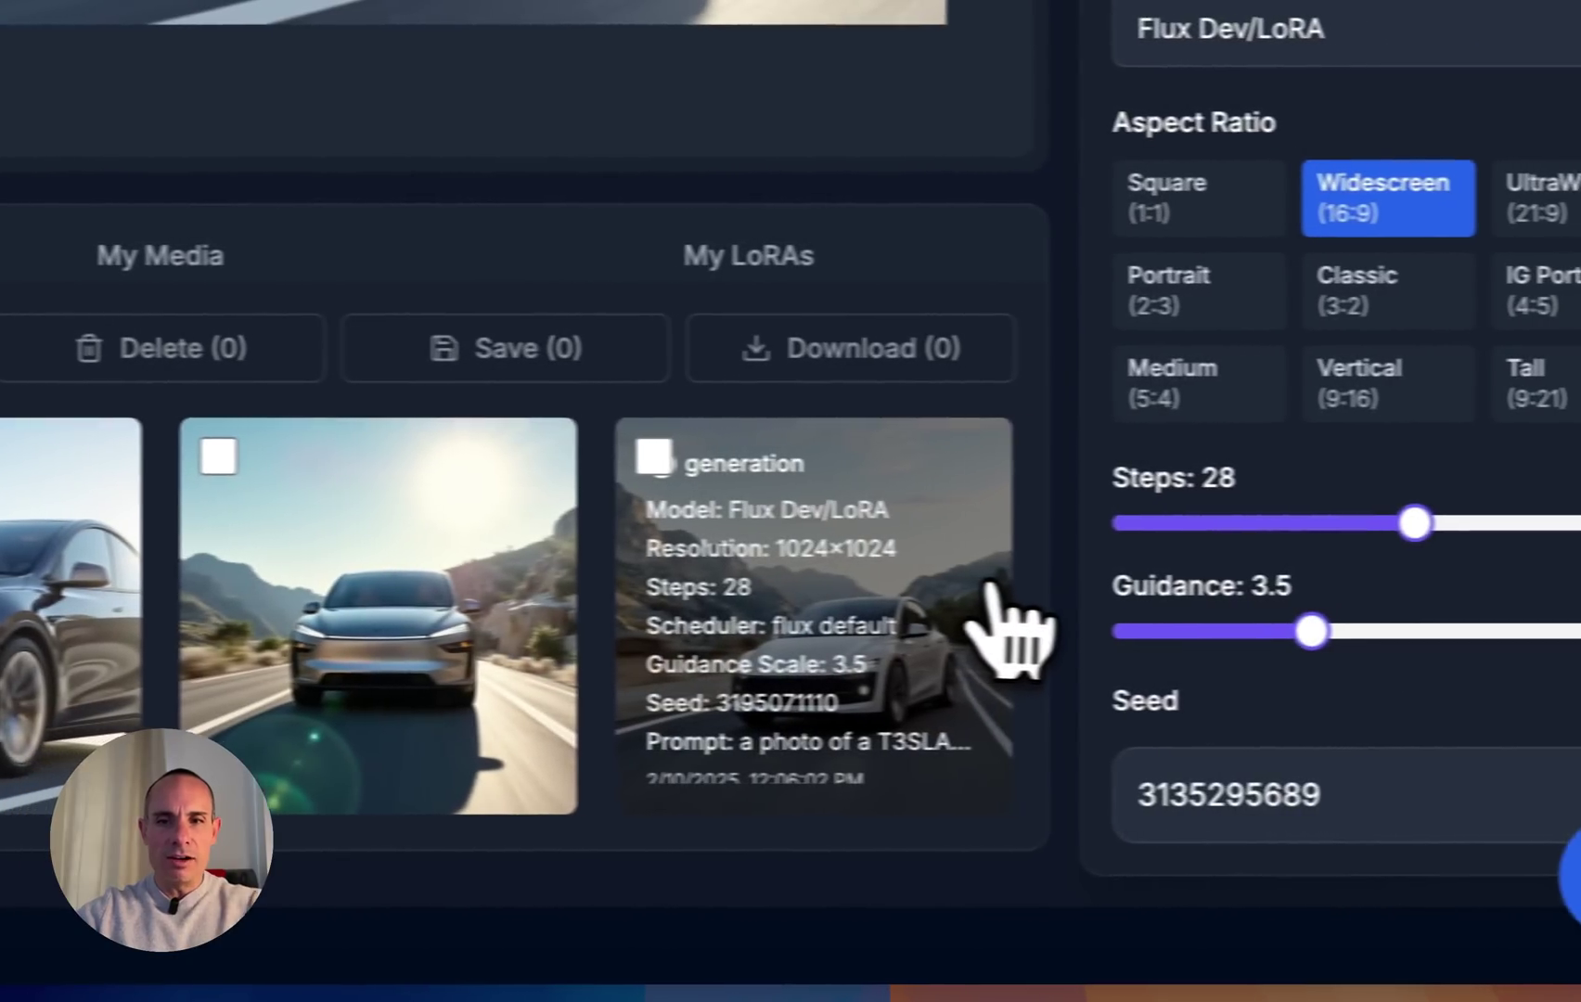
left_click(885, 620)
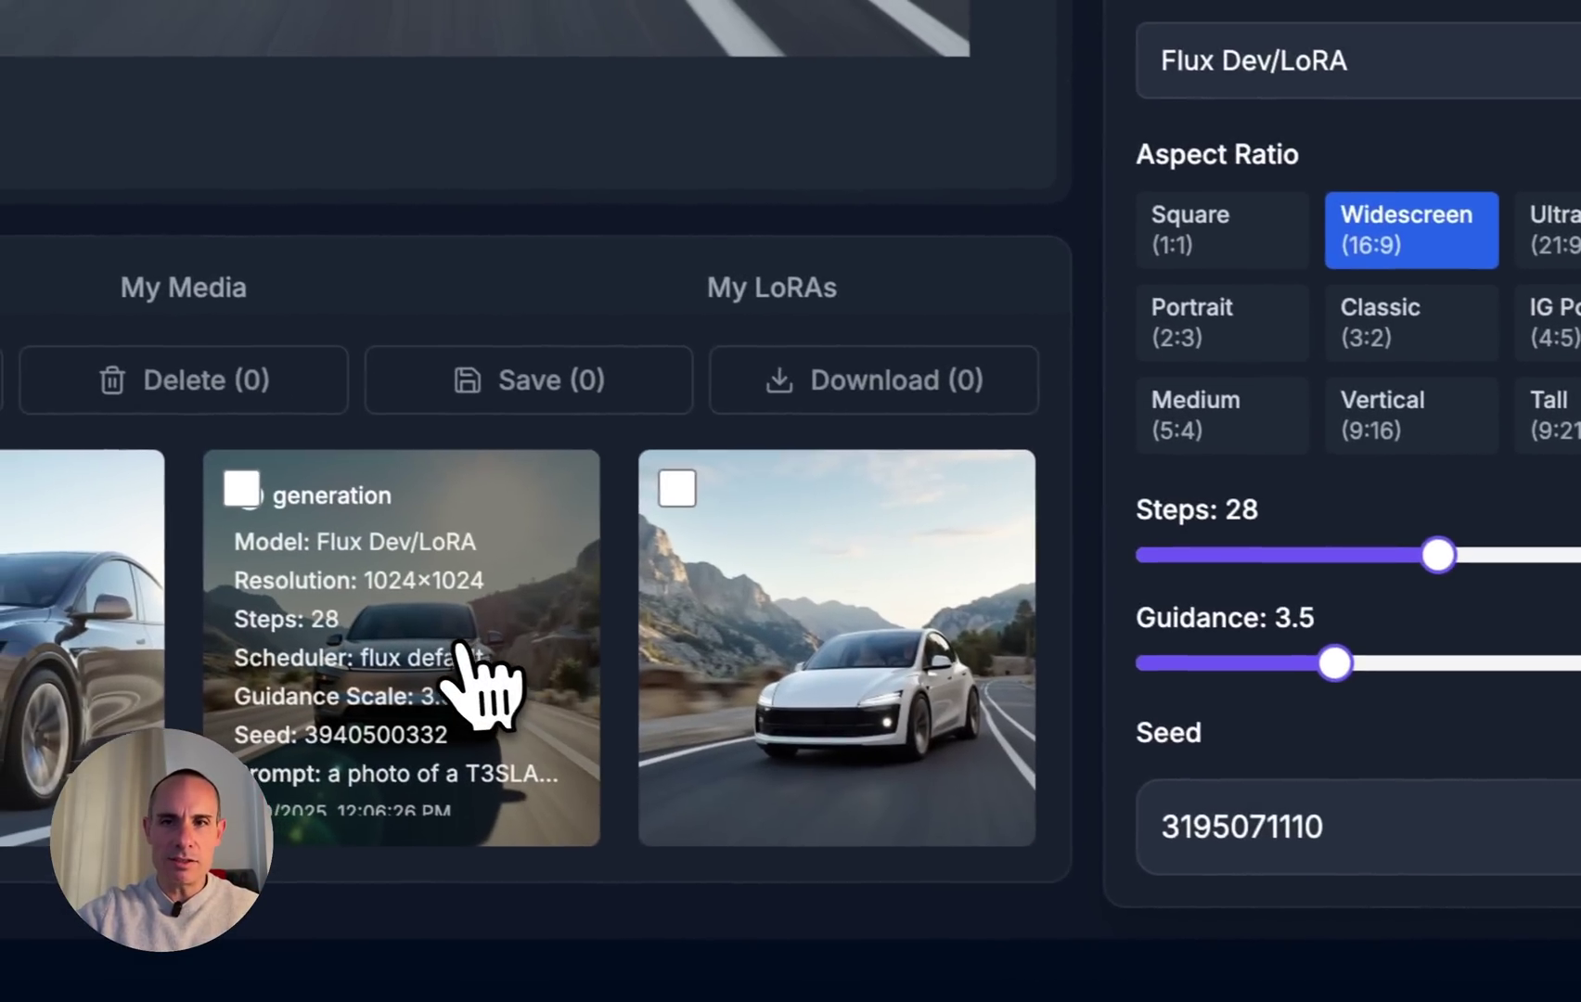
left_click(389, 645)
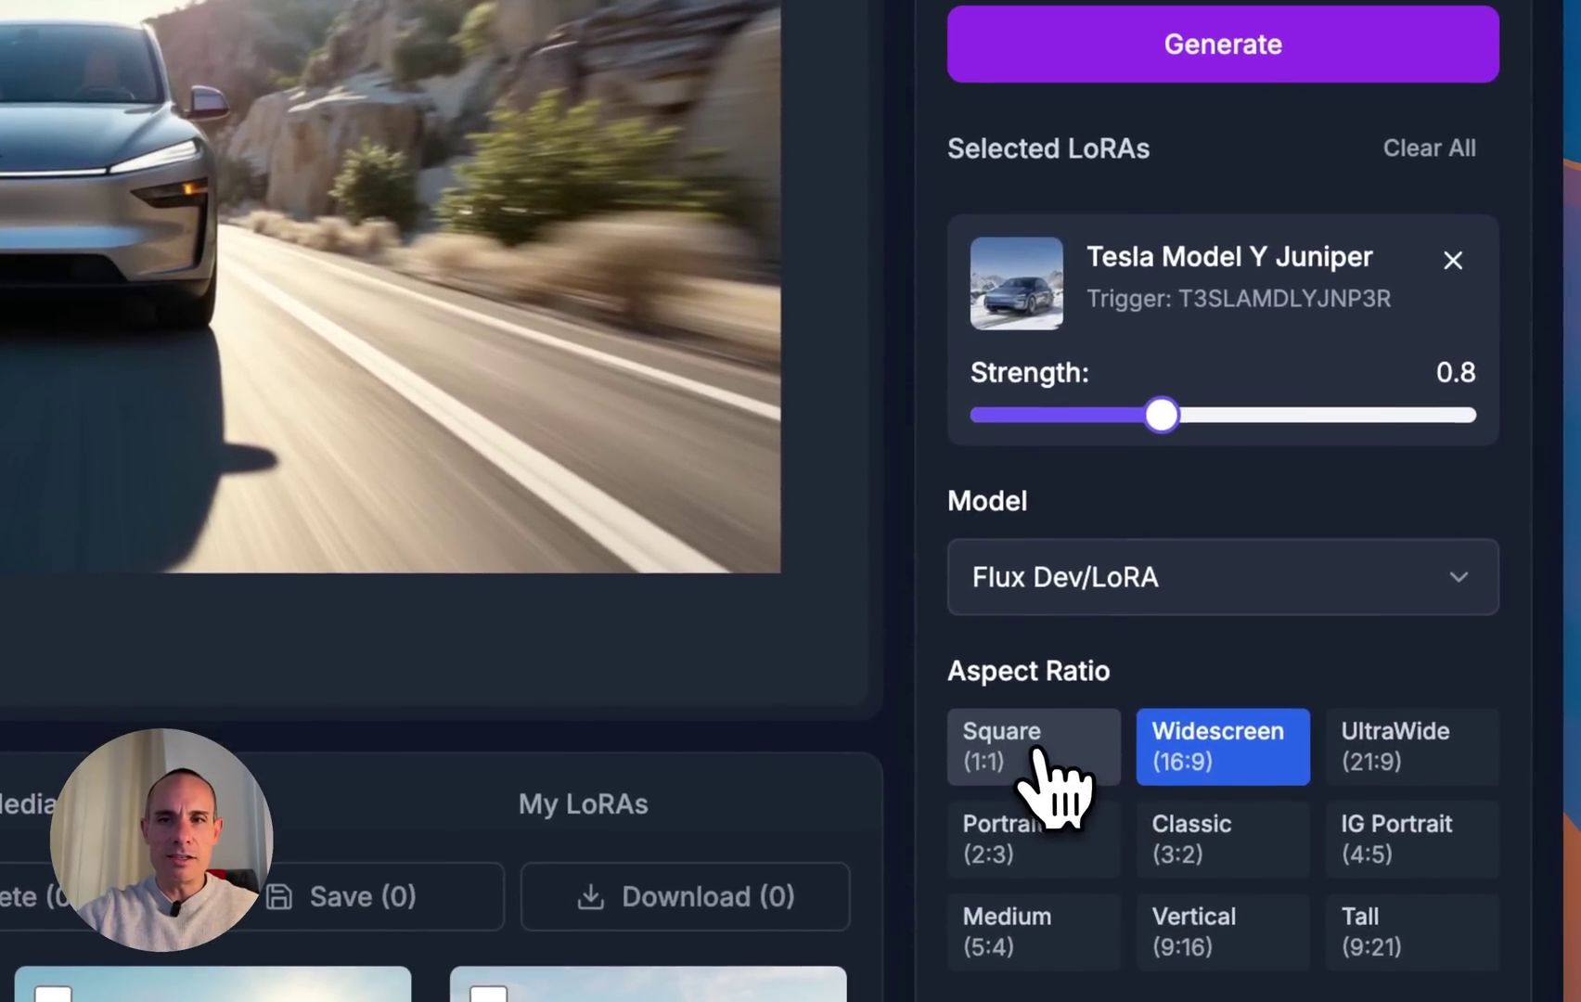
- Switch to Flux Schnell (Free), clear the prompt, then reload the white-car image's settings
left_click(1053, 789)
left_click(1191, 602)
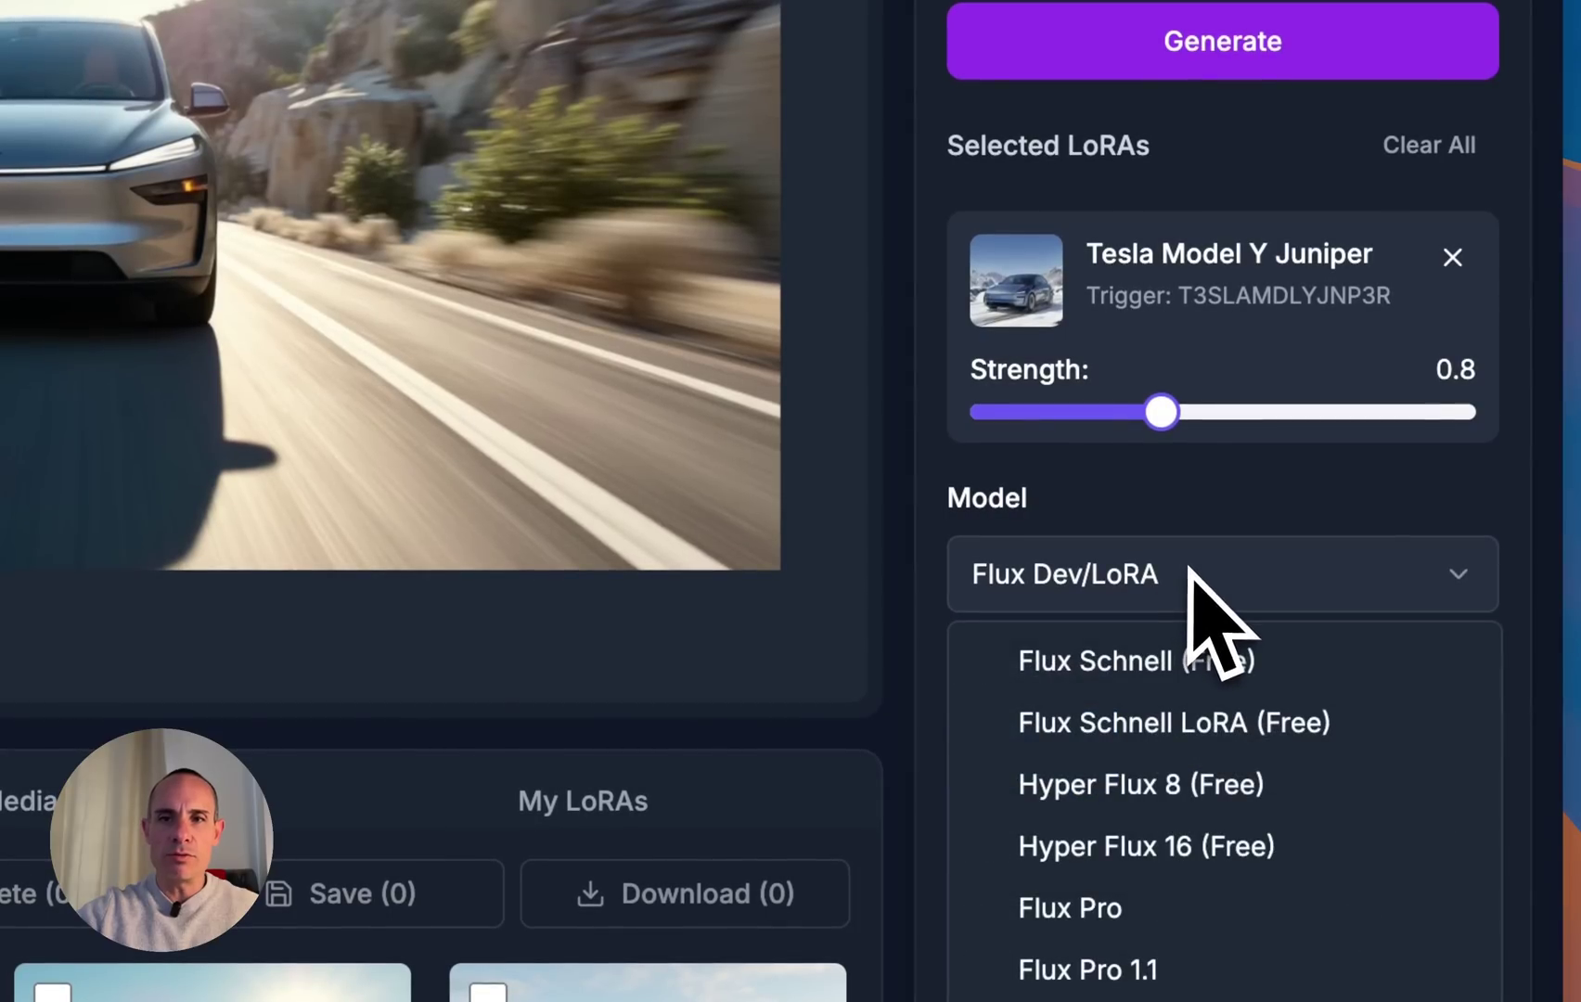
left_click(1189, 660)
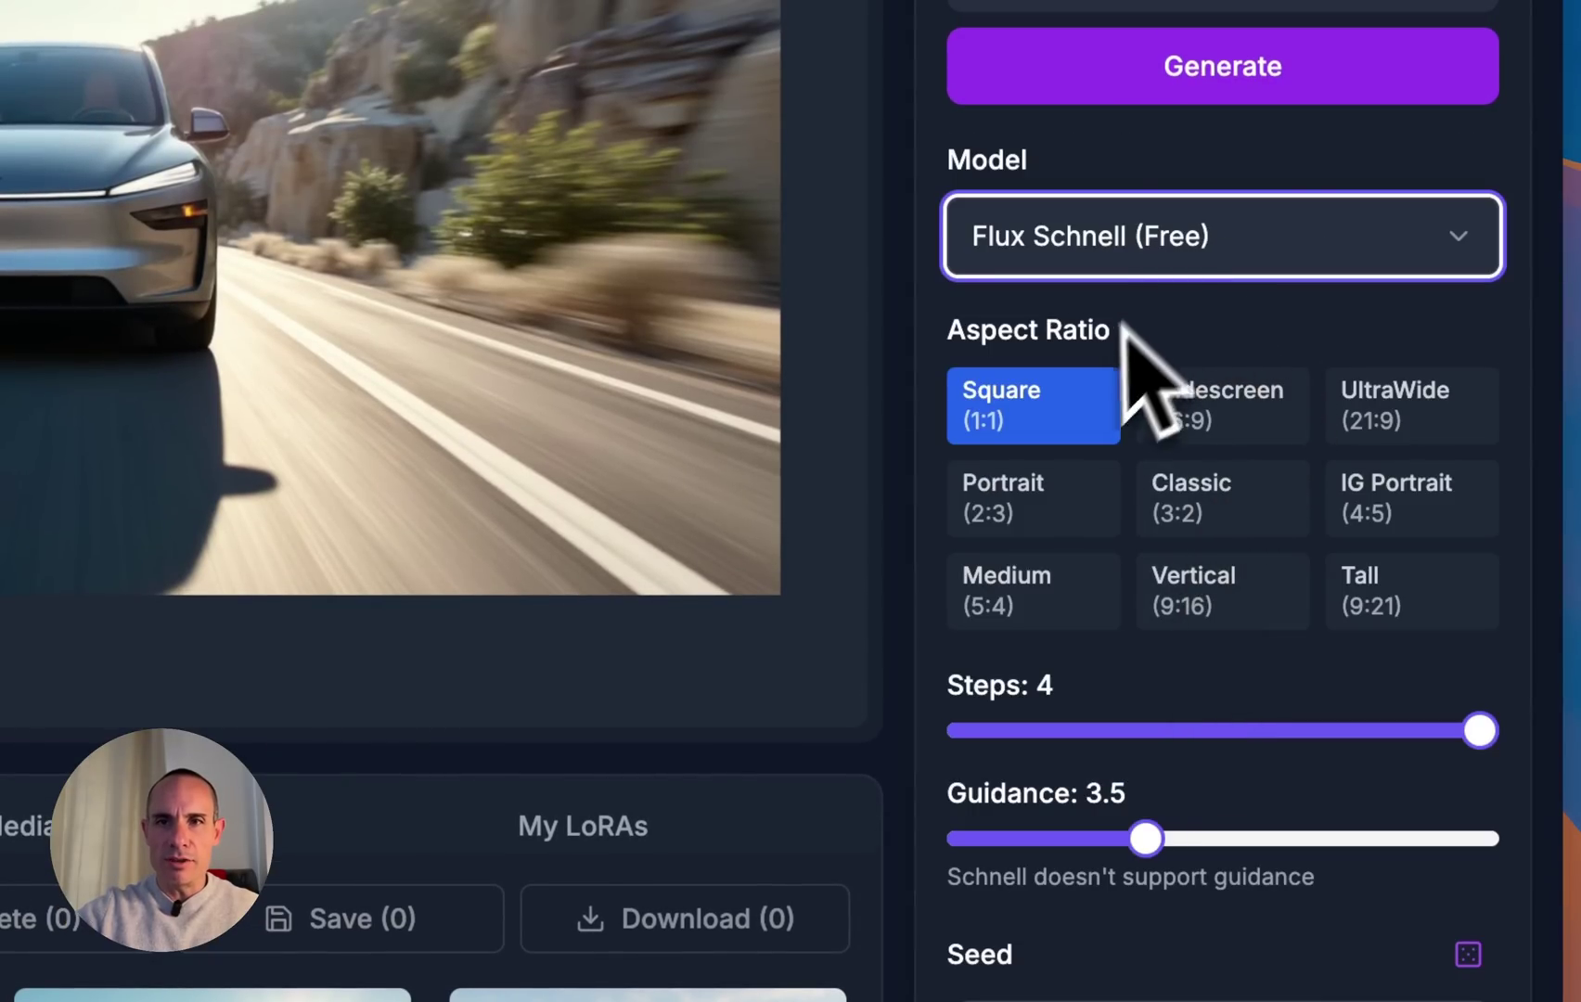
scroll(1135, 423, "up", 5)
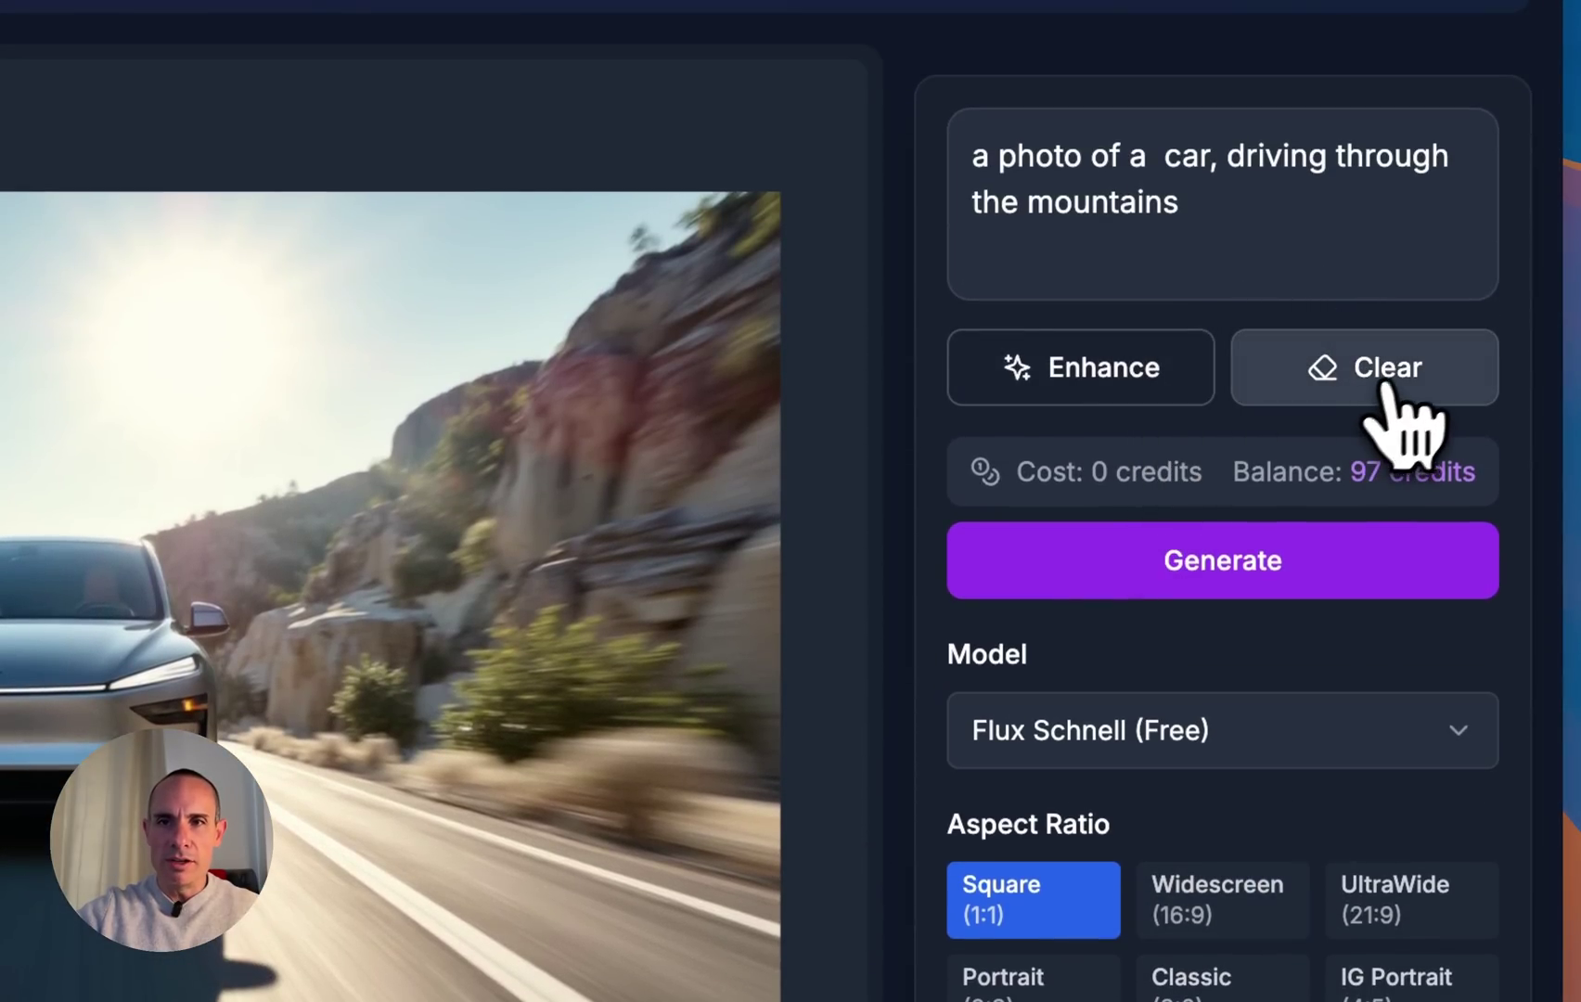
left_click(1384, 385)
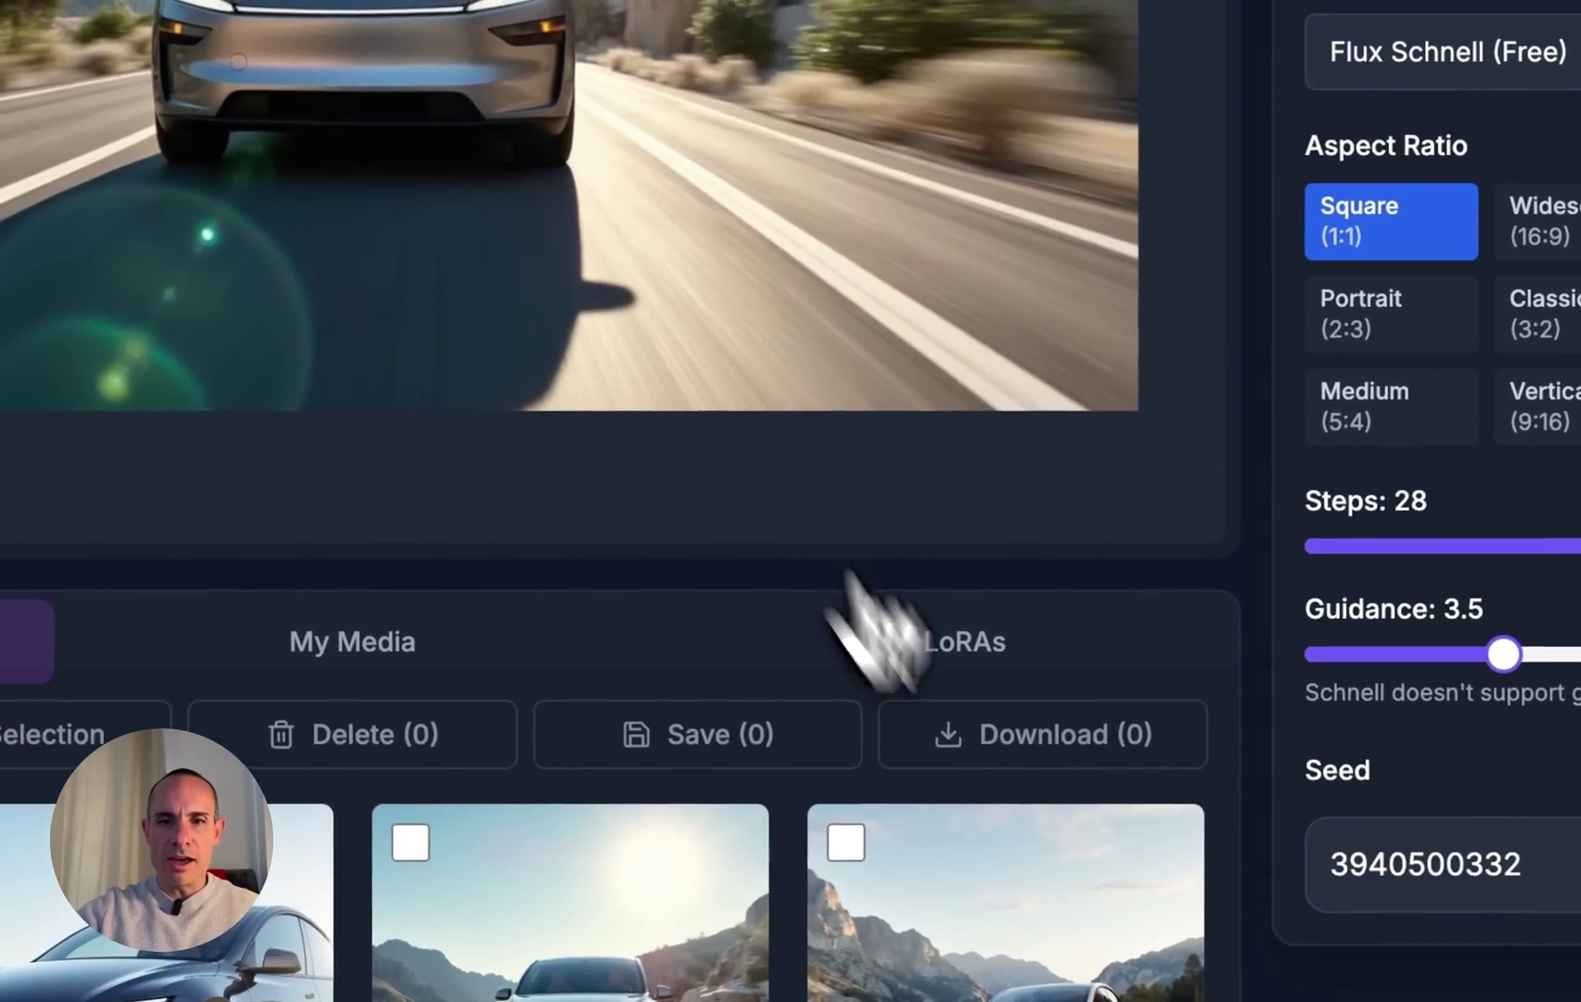
left_click(752, 847)
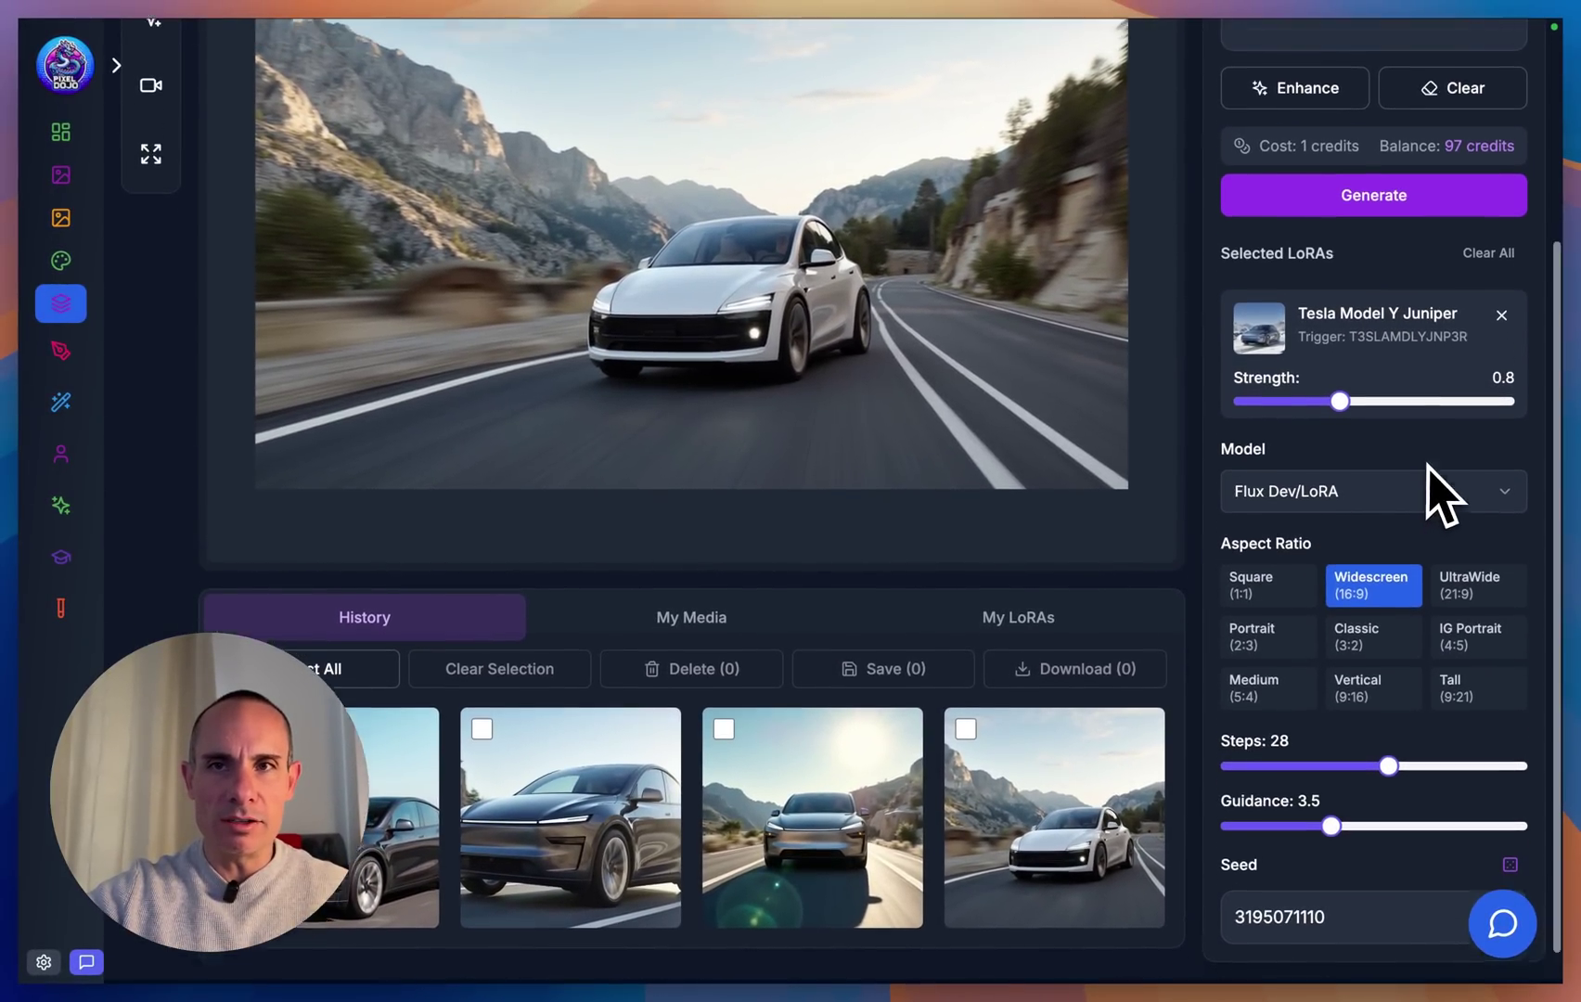
scroll(1401, 427, "up", 3)
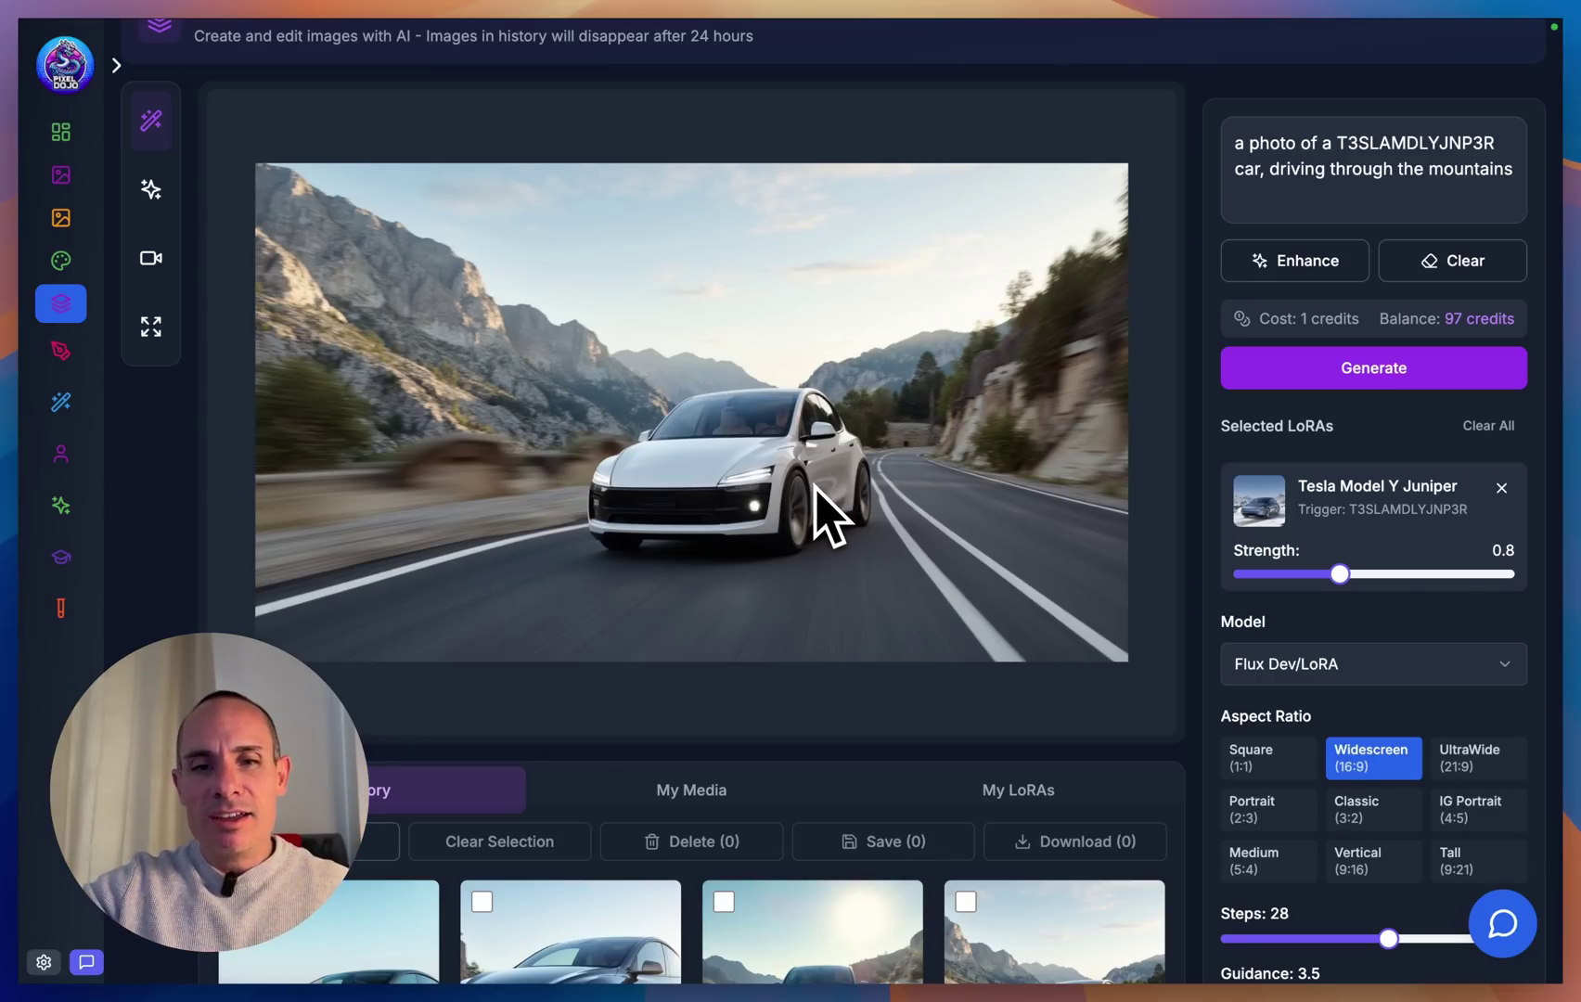
scroll(817, 489, "down", 3)
mouse_move(754, 849)
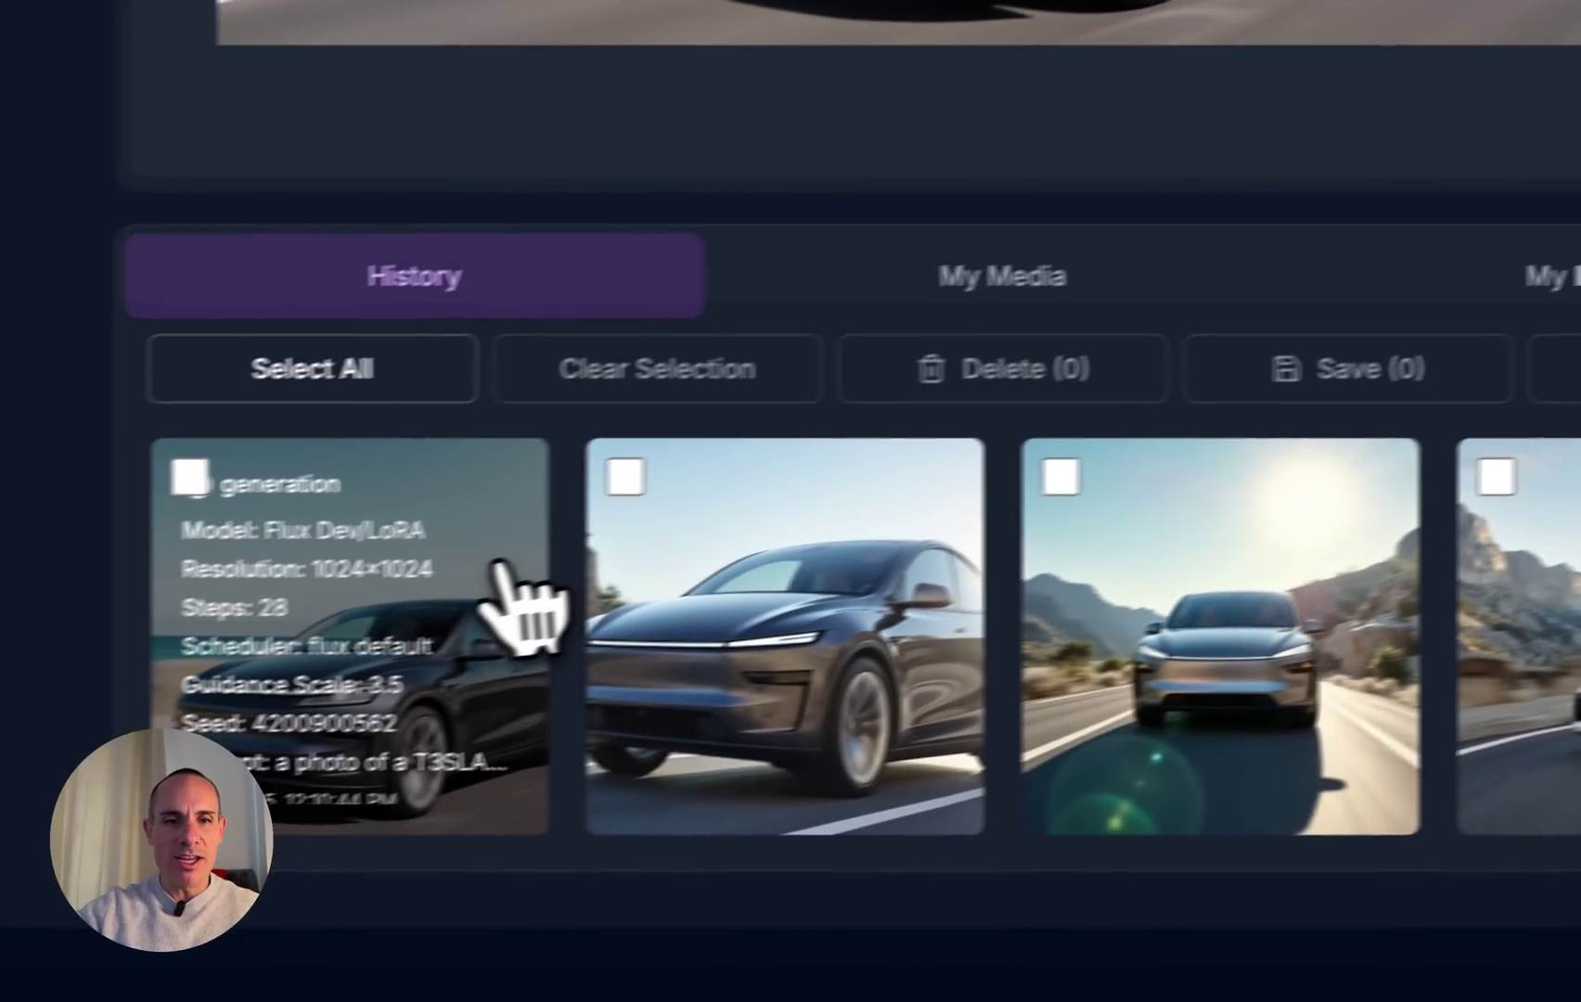
mouse_move(162, 683)
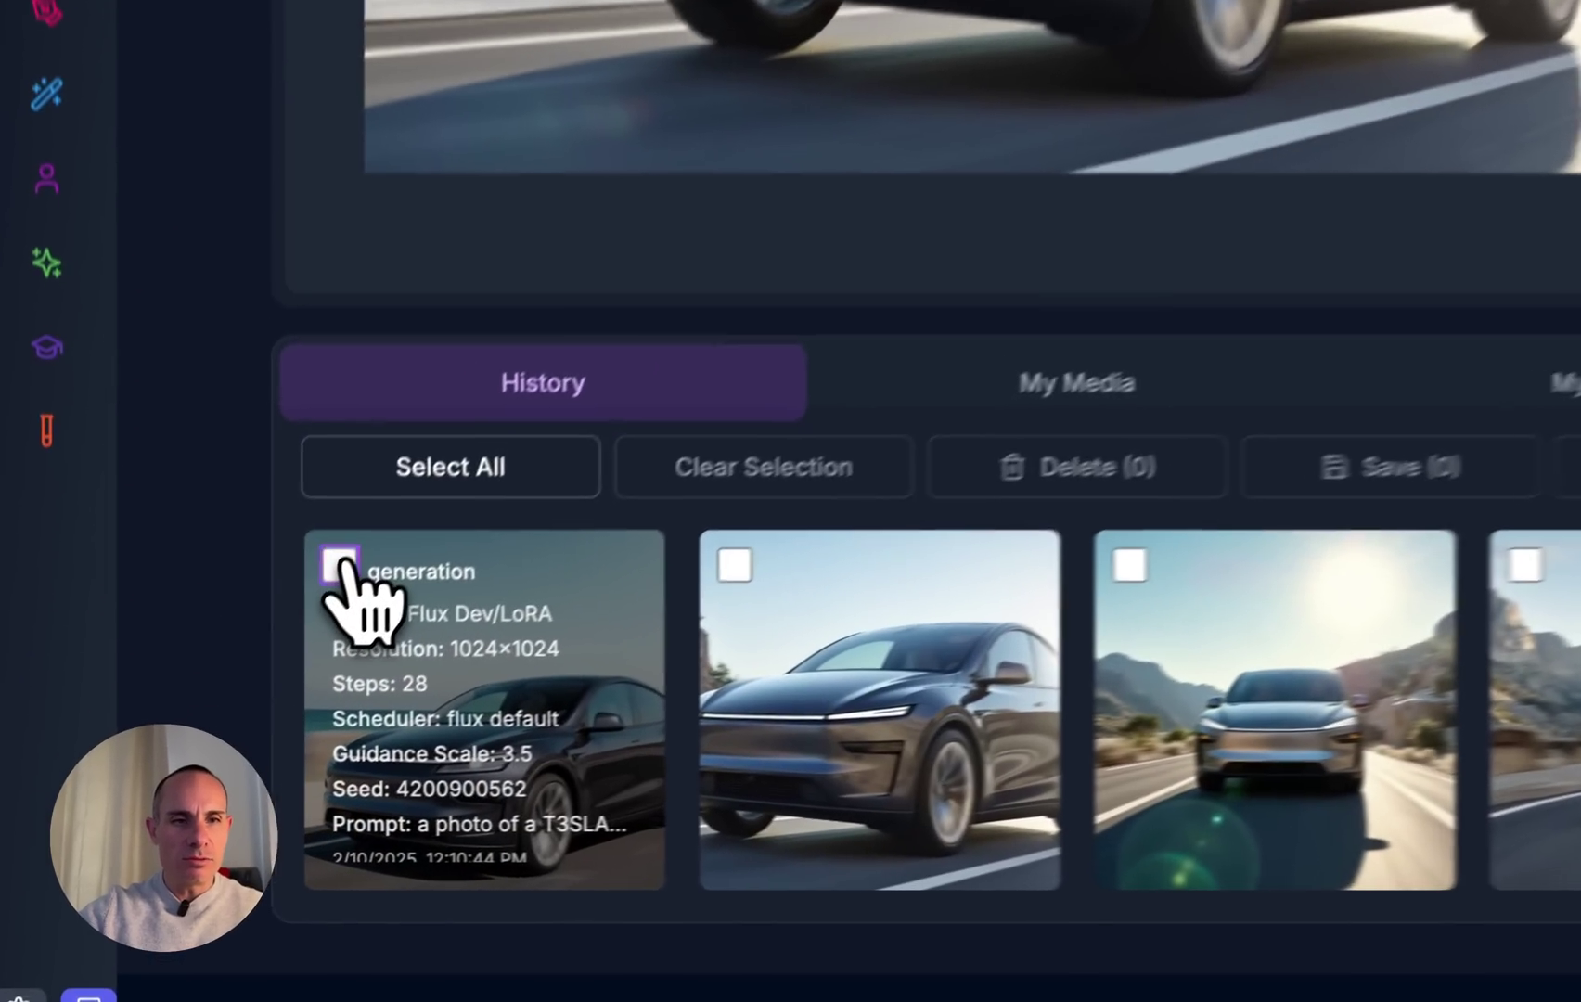
- Mark the first history image and the white car image, leaving the seaside car unmarked, and delete both
left_click(239, 690)
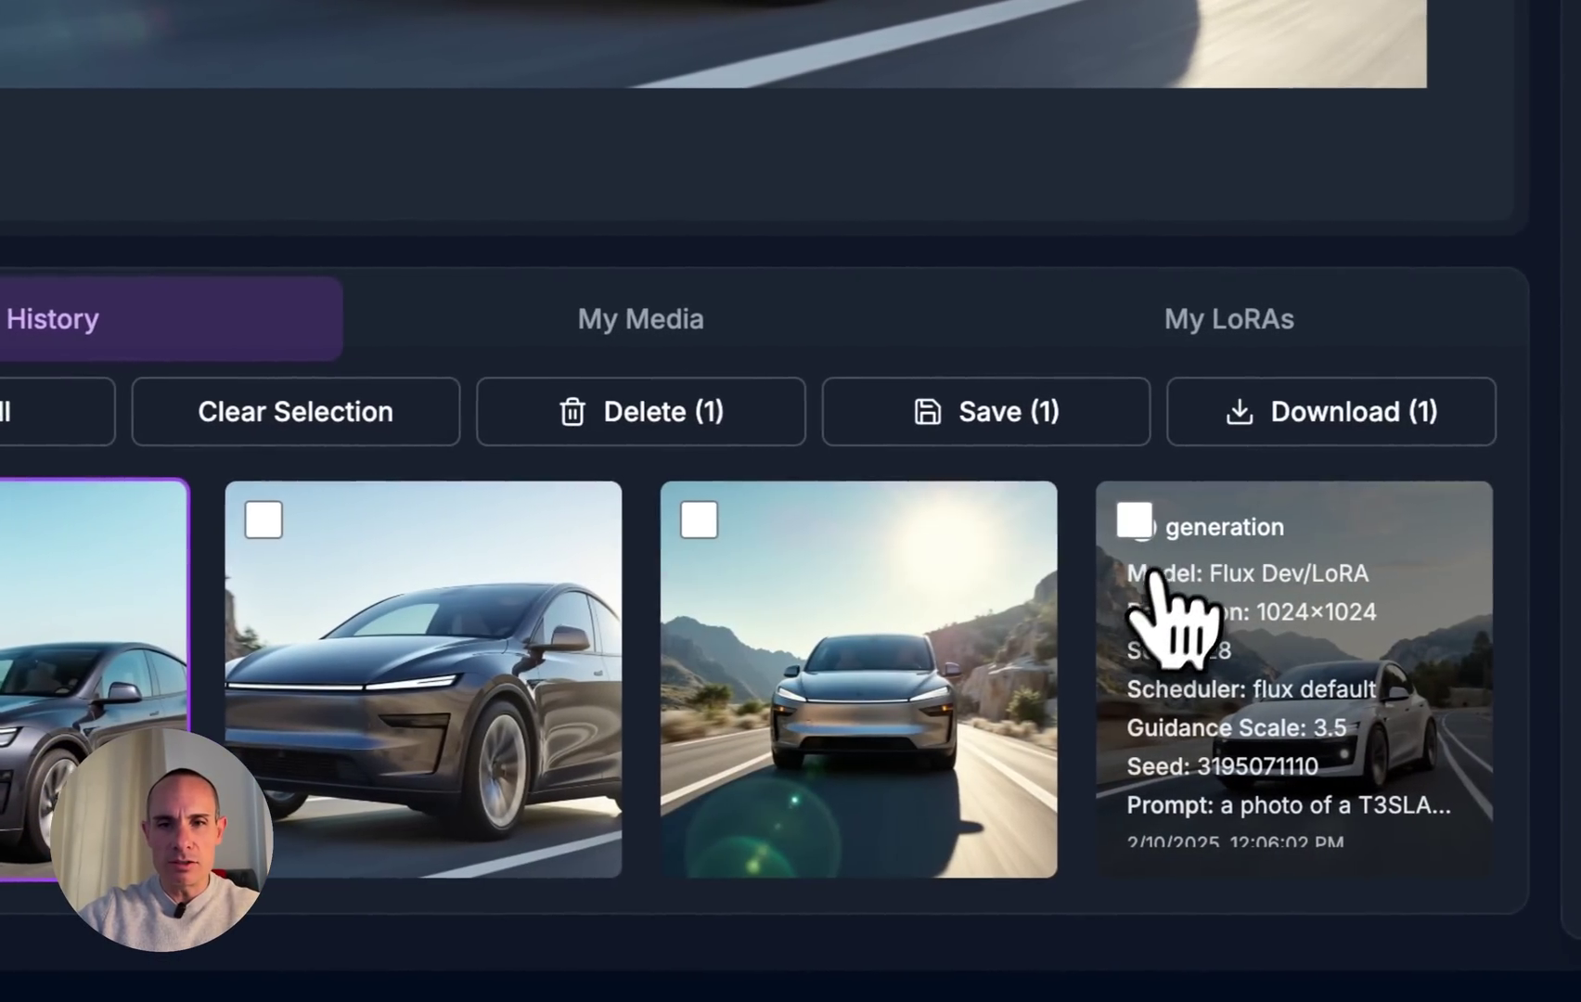
left_click(1245, 522)
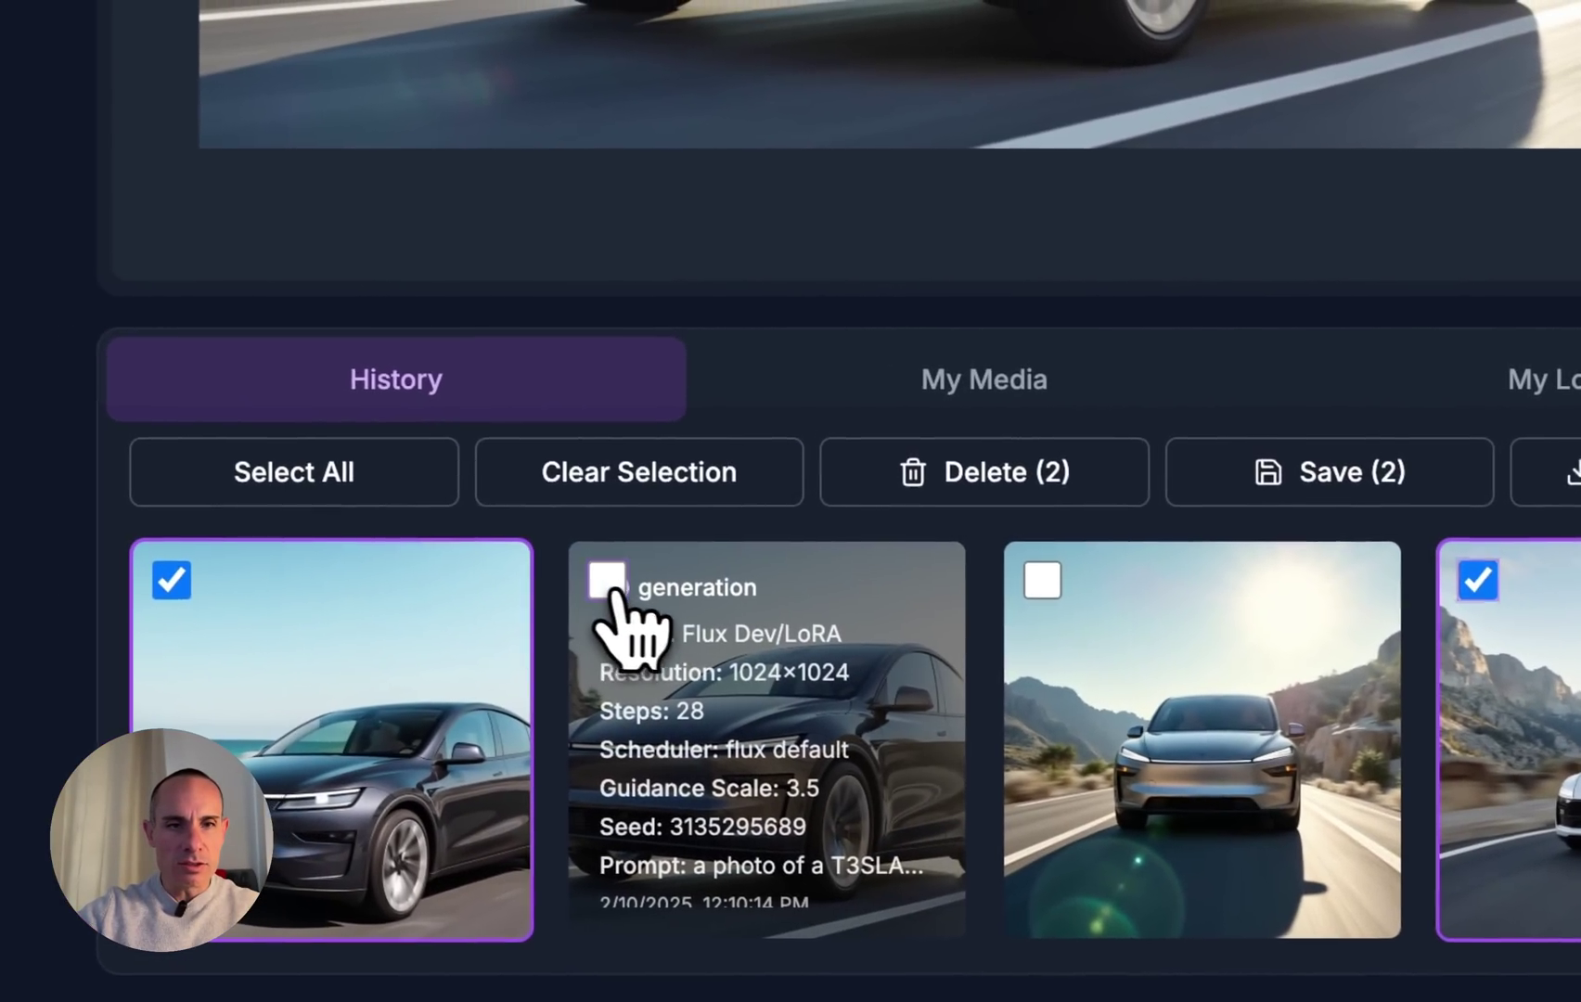
left_click(515, 563)
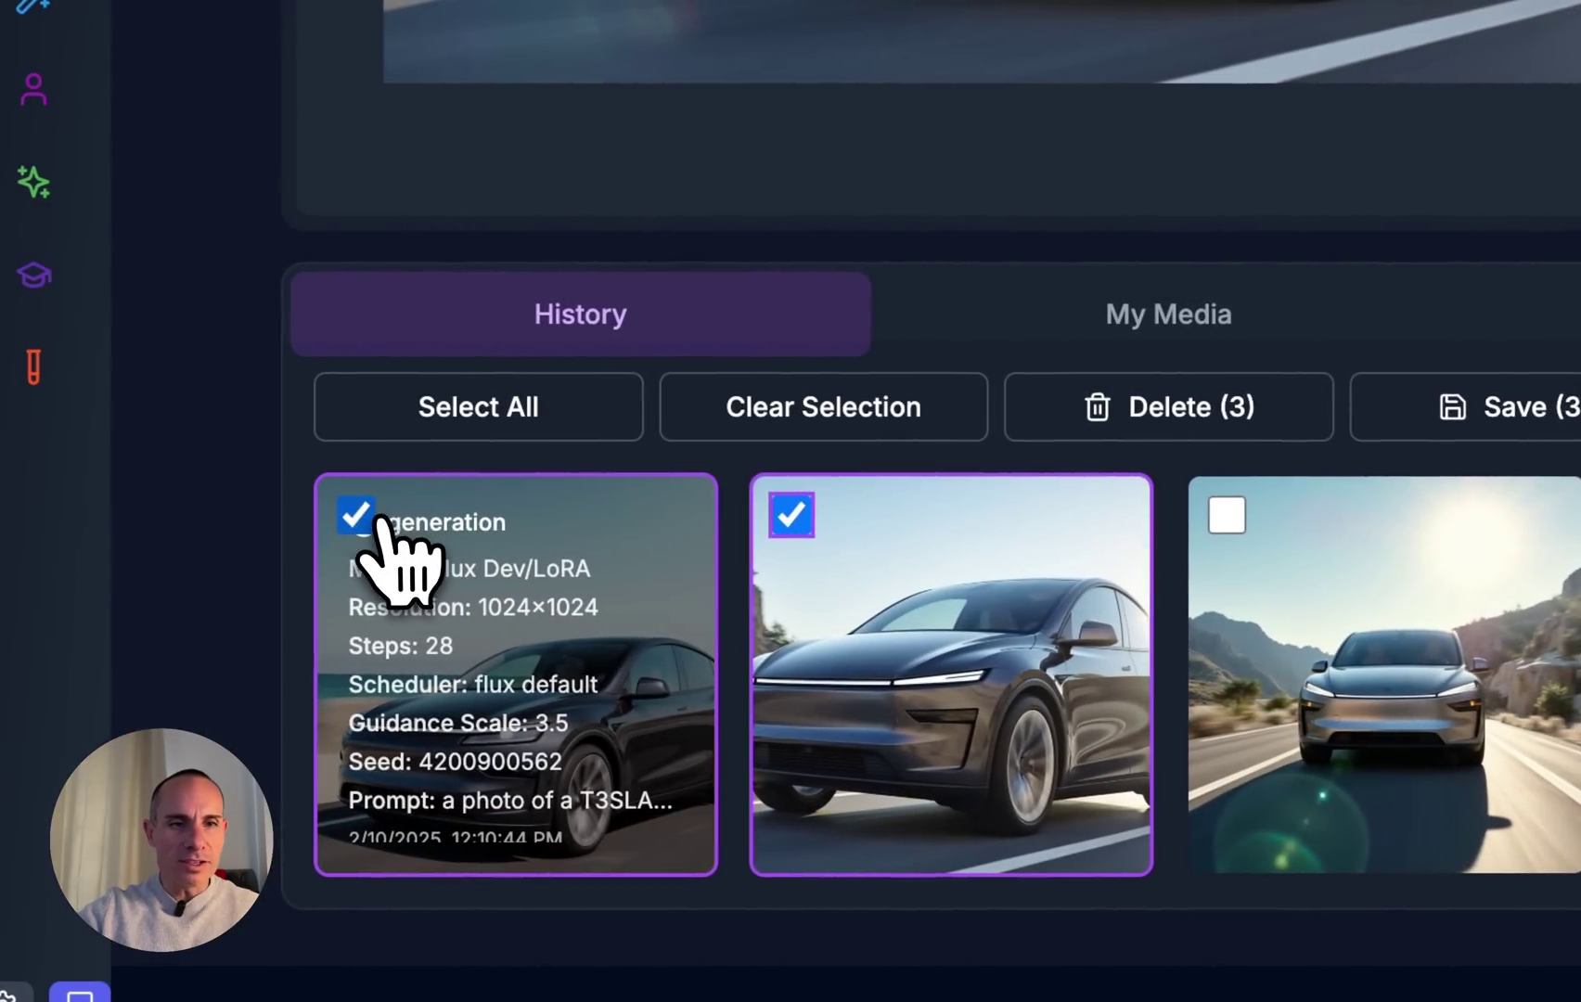
left_click(369, 516)
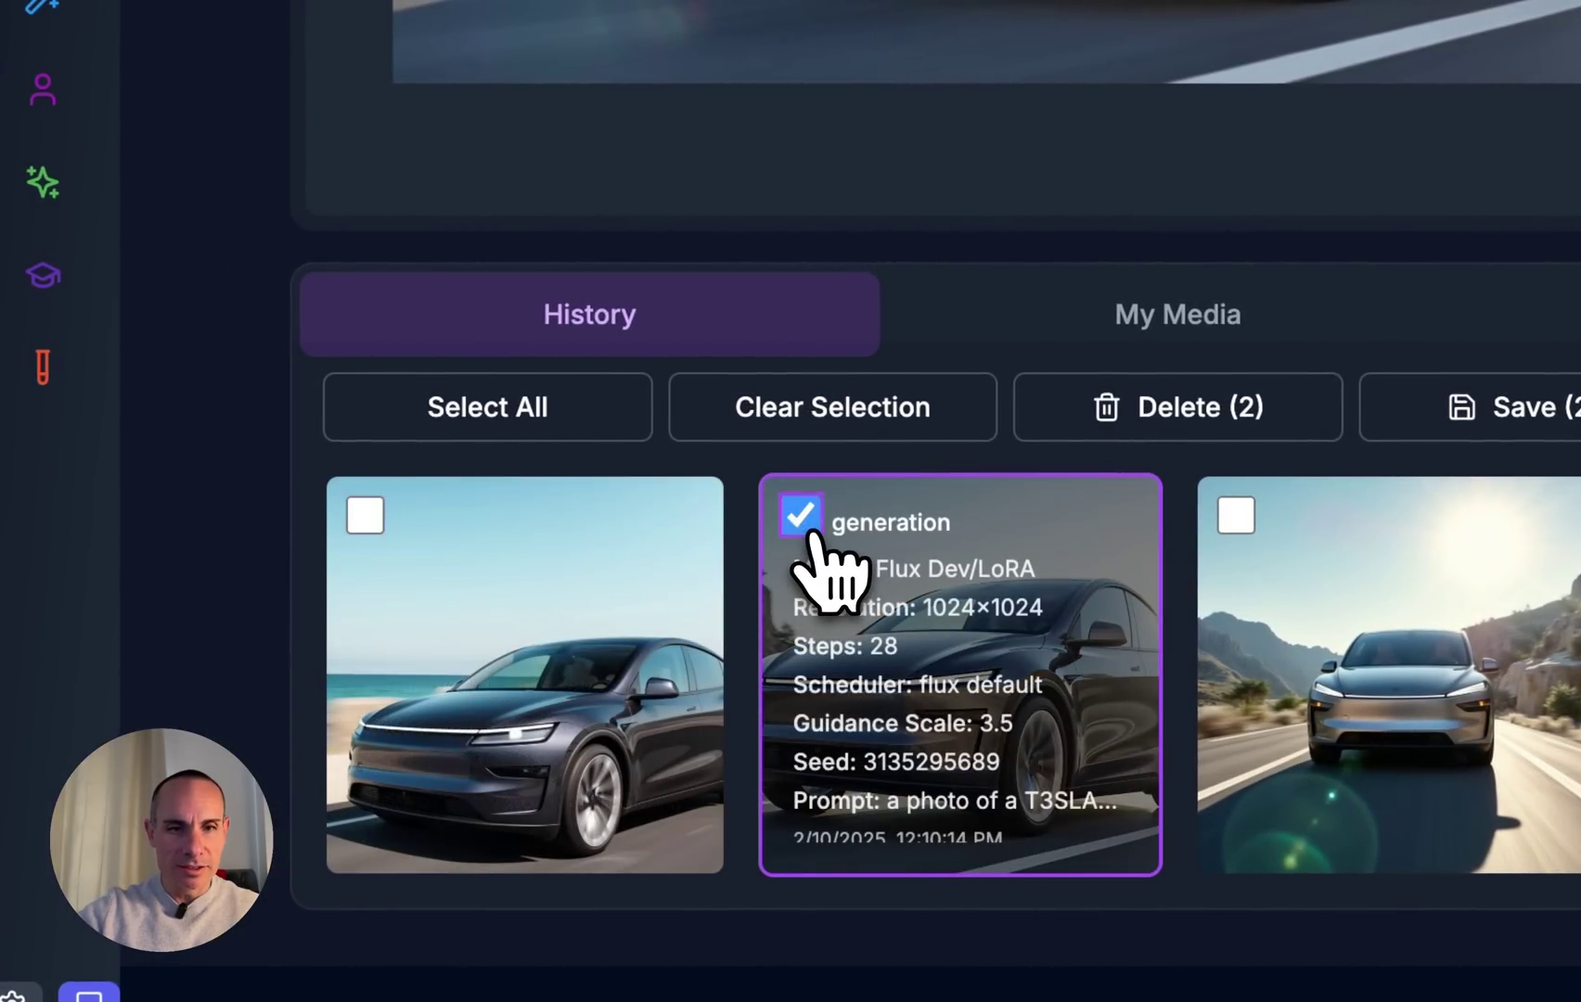
left_click(808, 529)
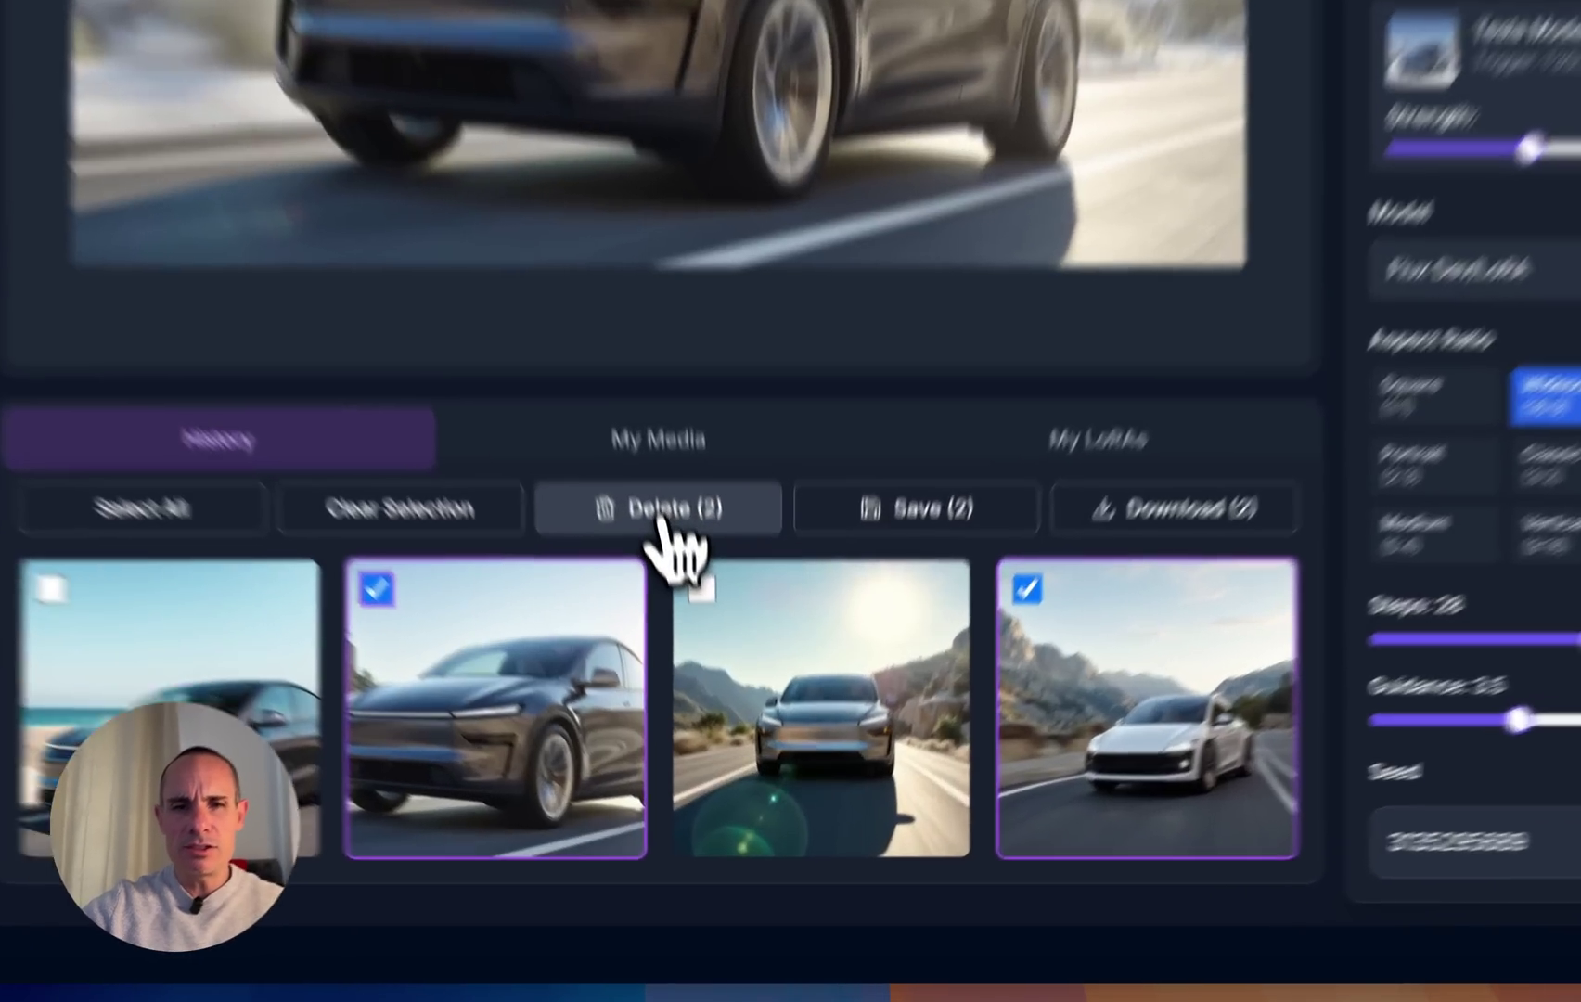
left_click(696, 633)
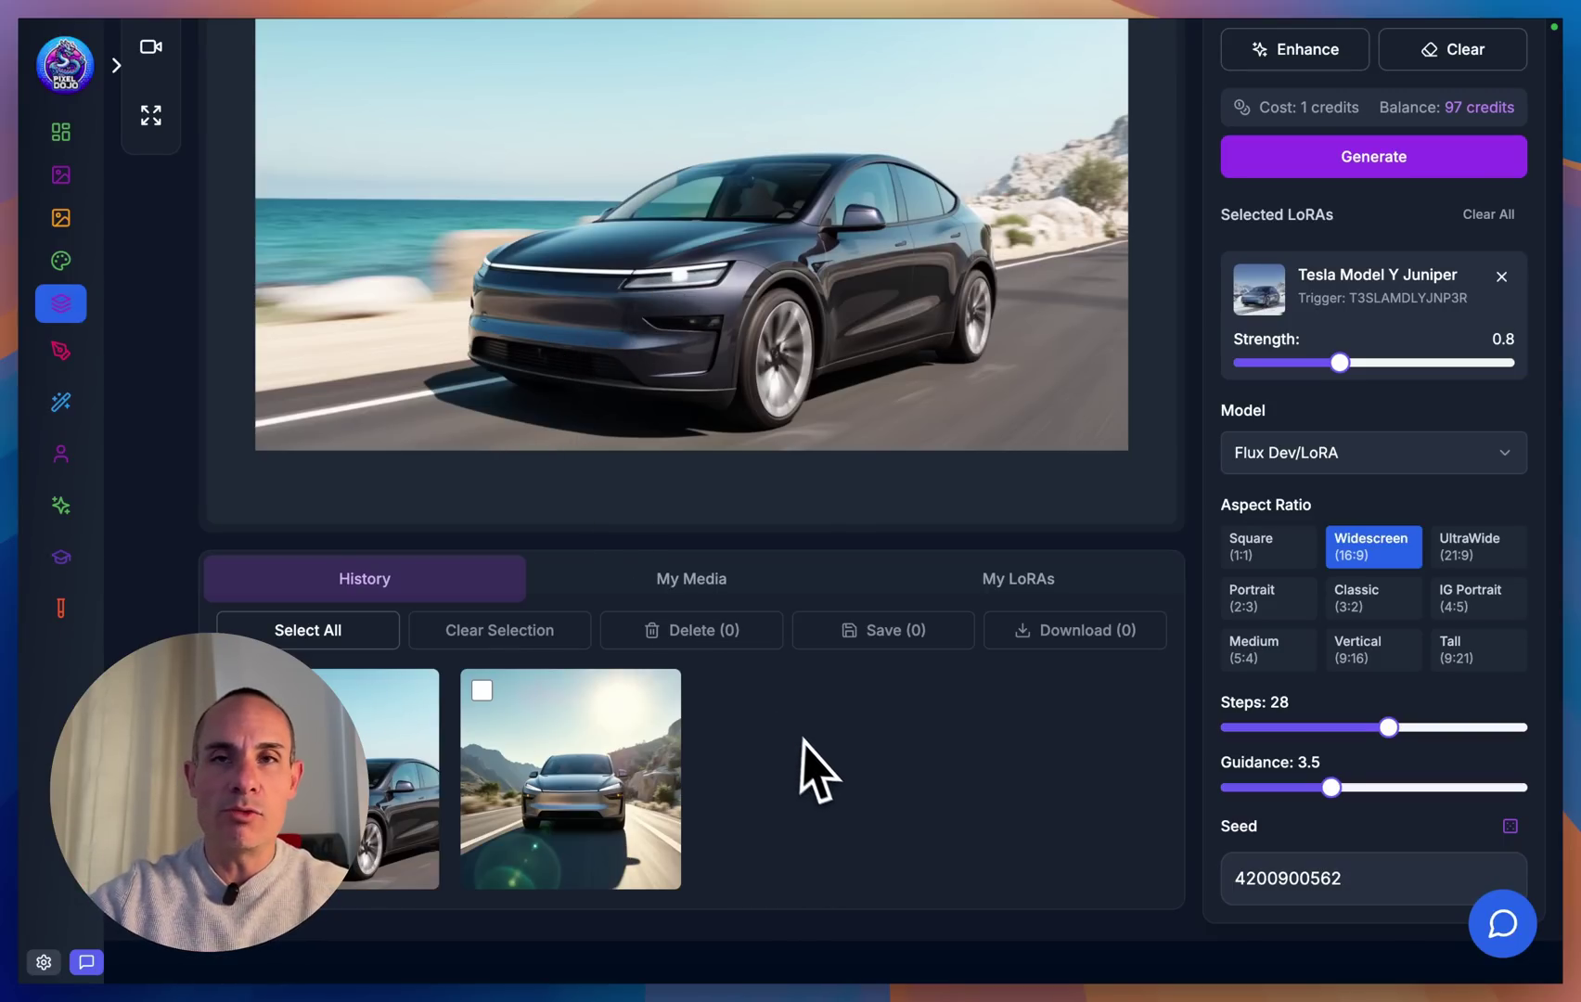
- Save the silver car and seaside car images, then select every image in the history
mouse_move(596, 755)
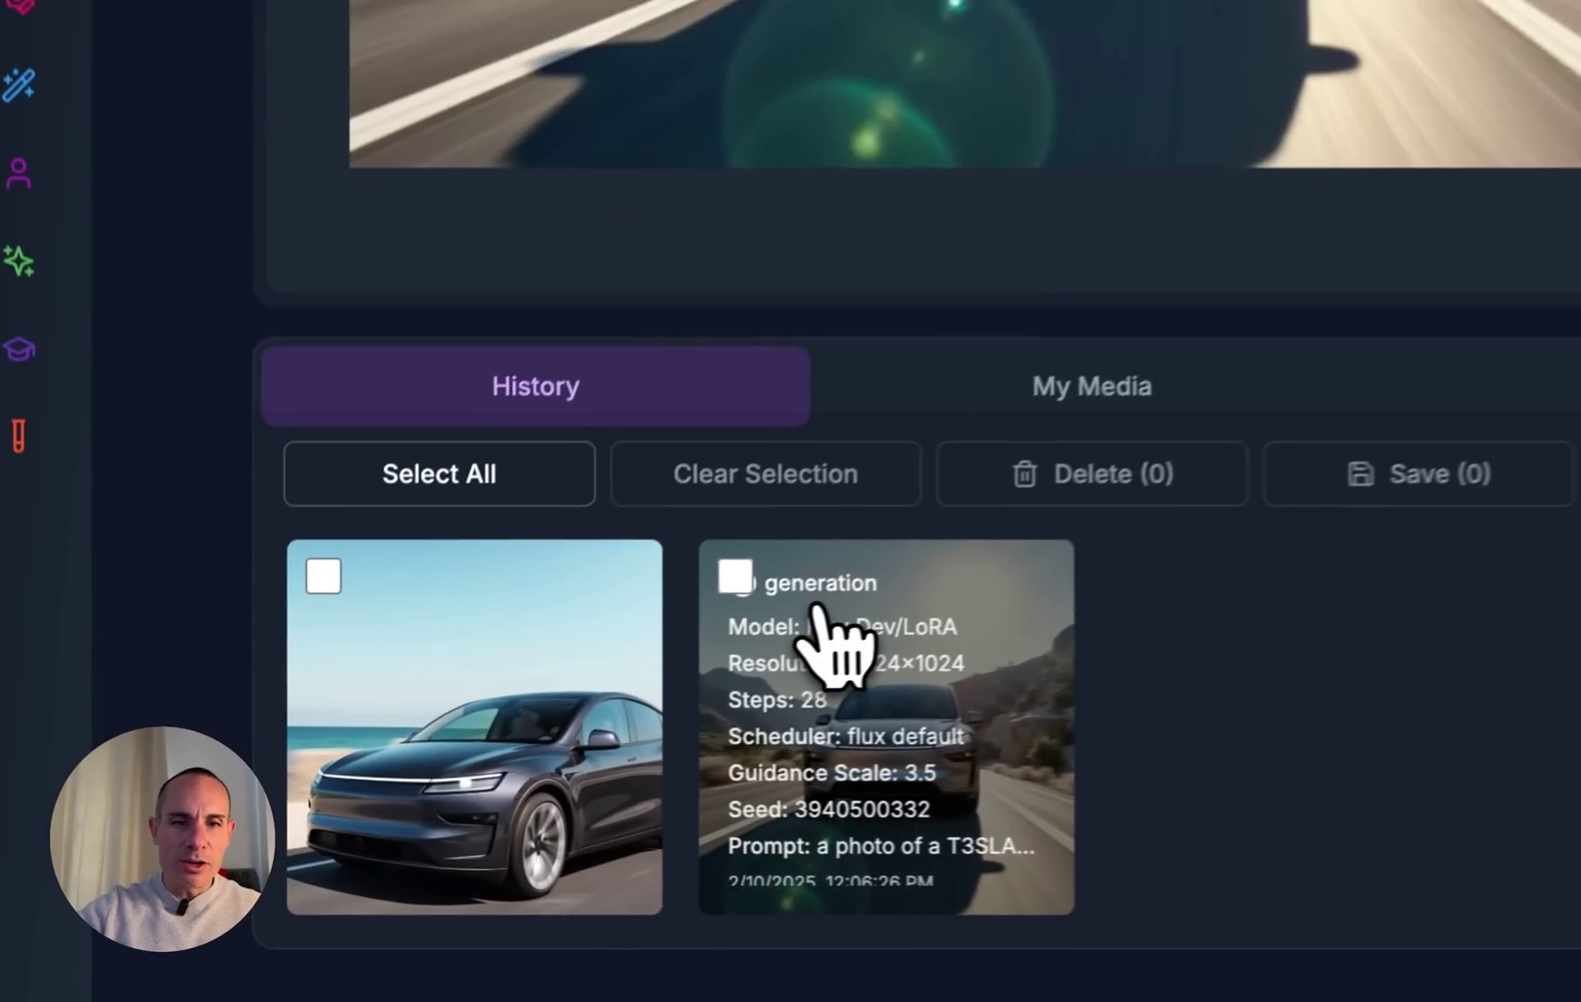
left_click(736, 576)
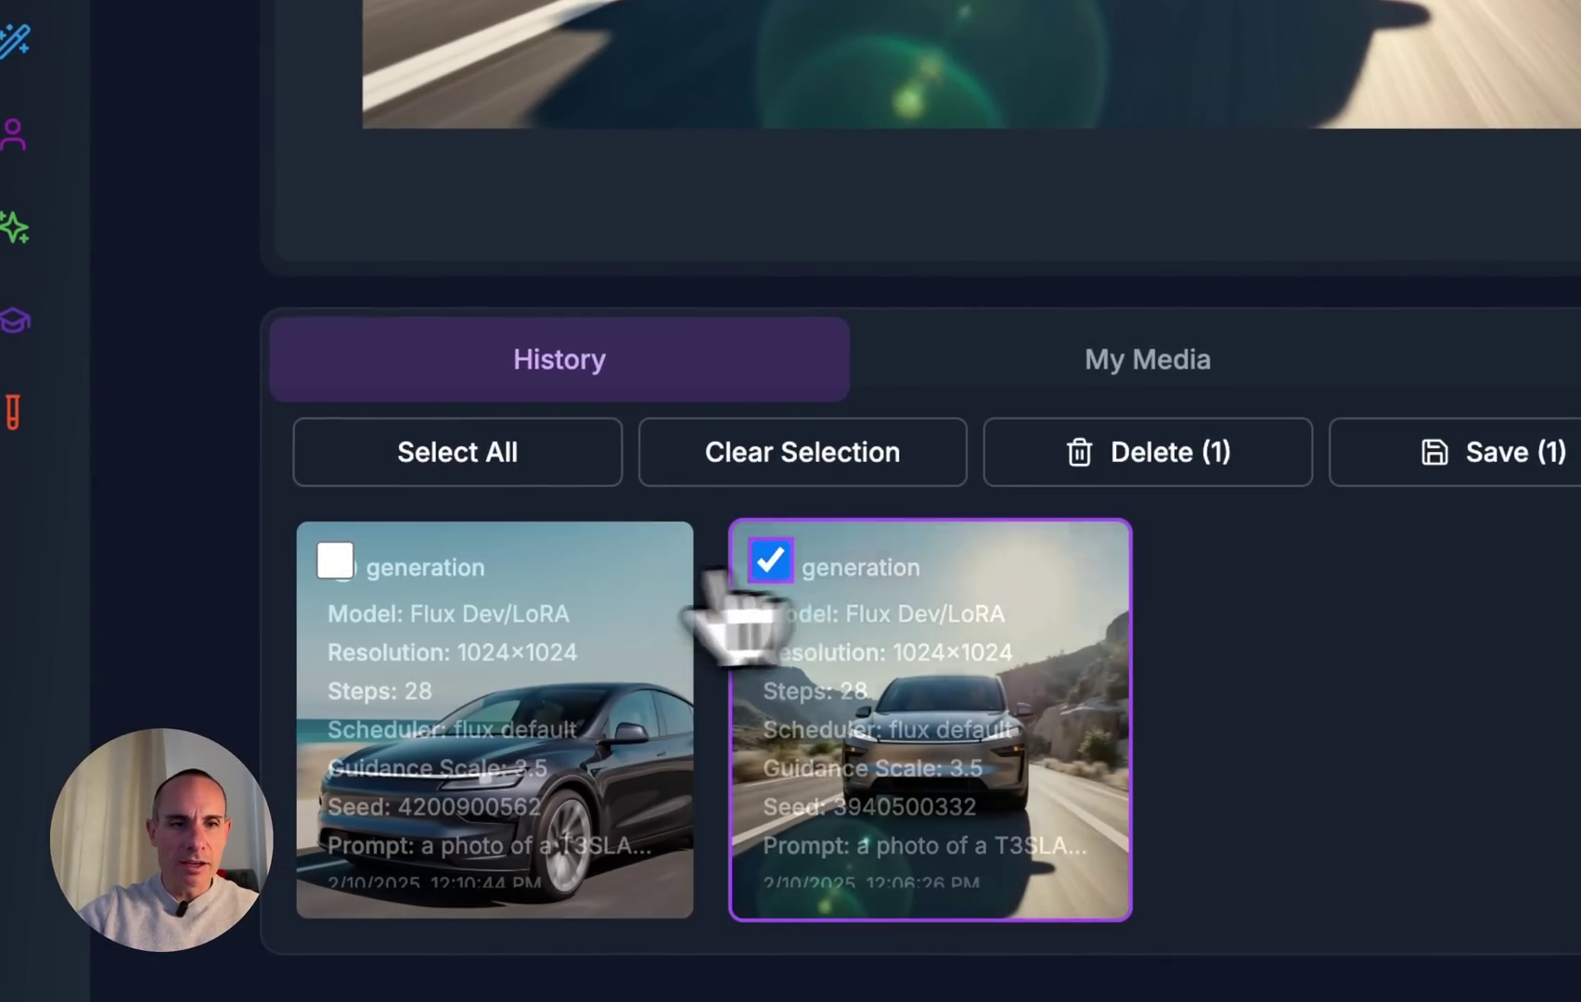
left_click(336, 561)
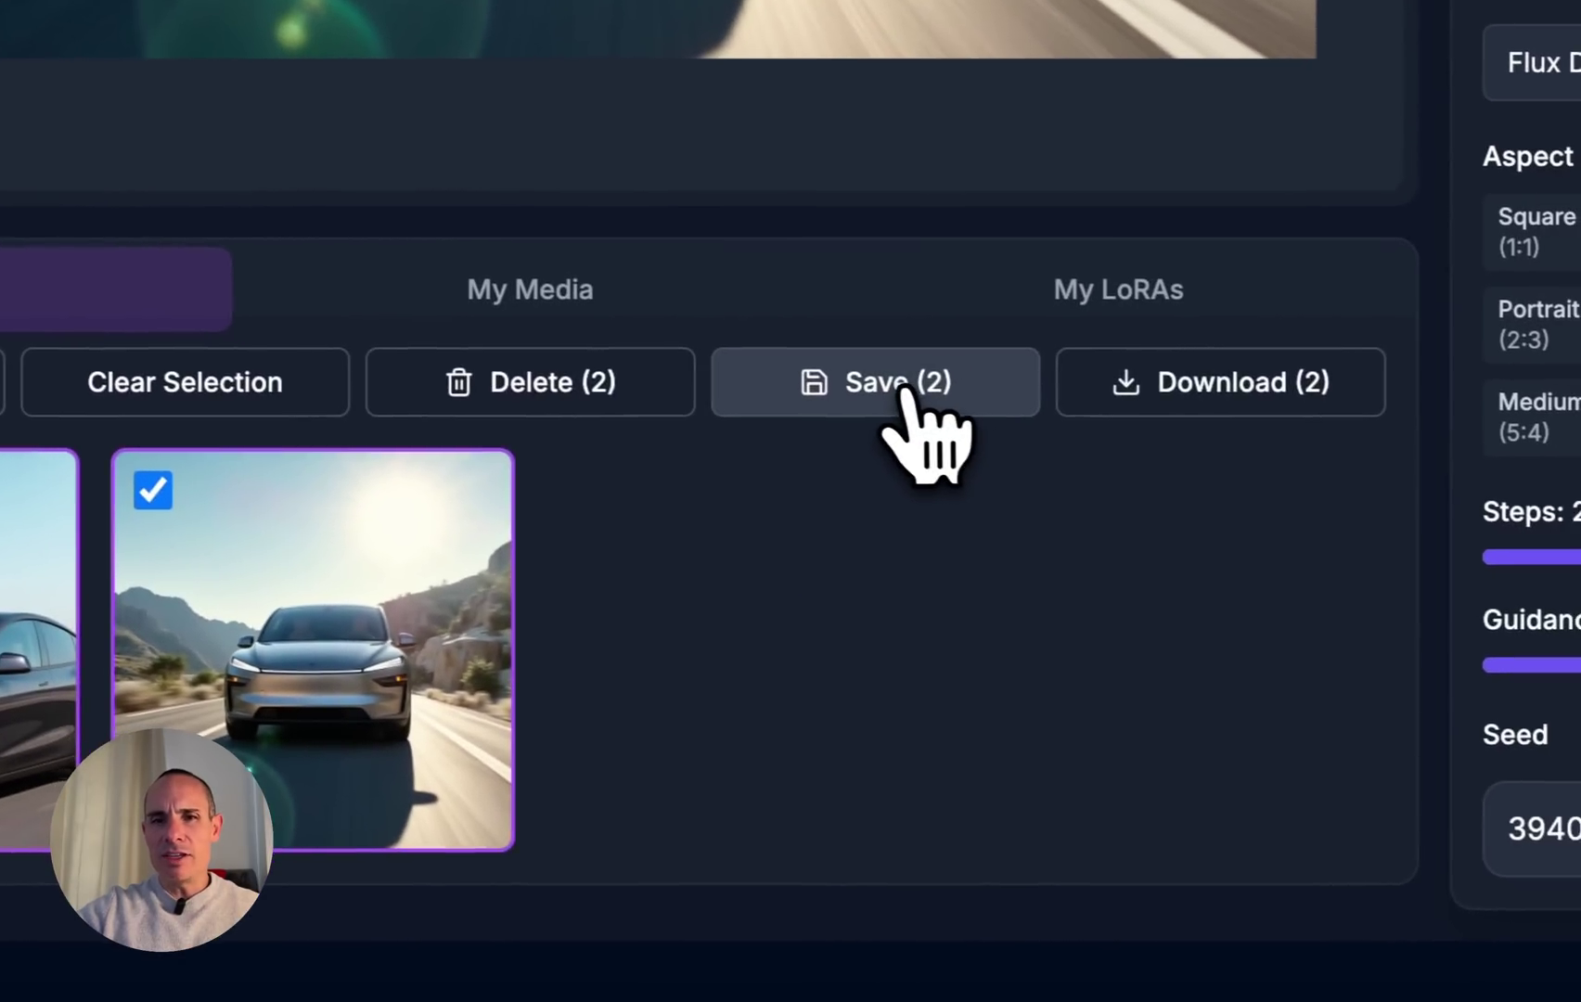
left_click(904, 389)
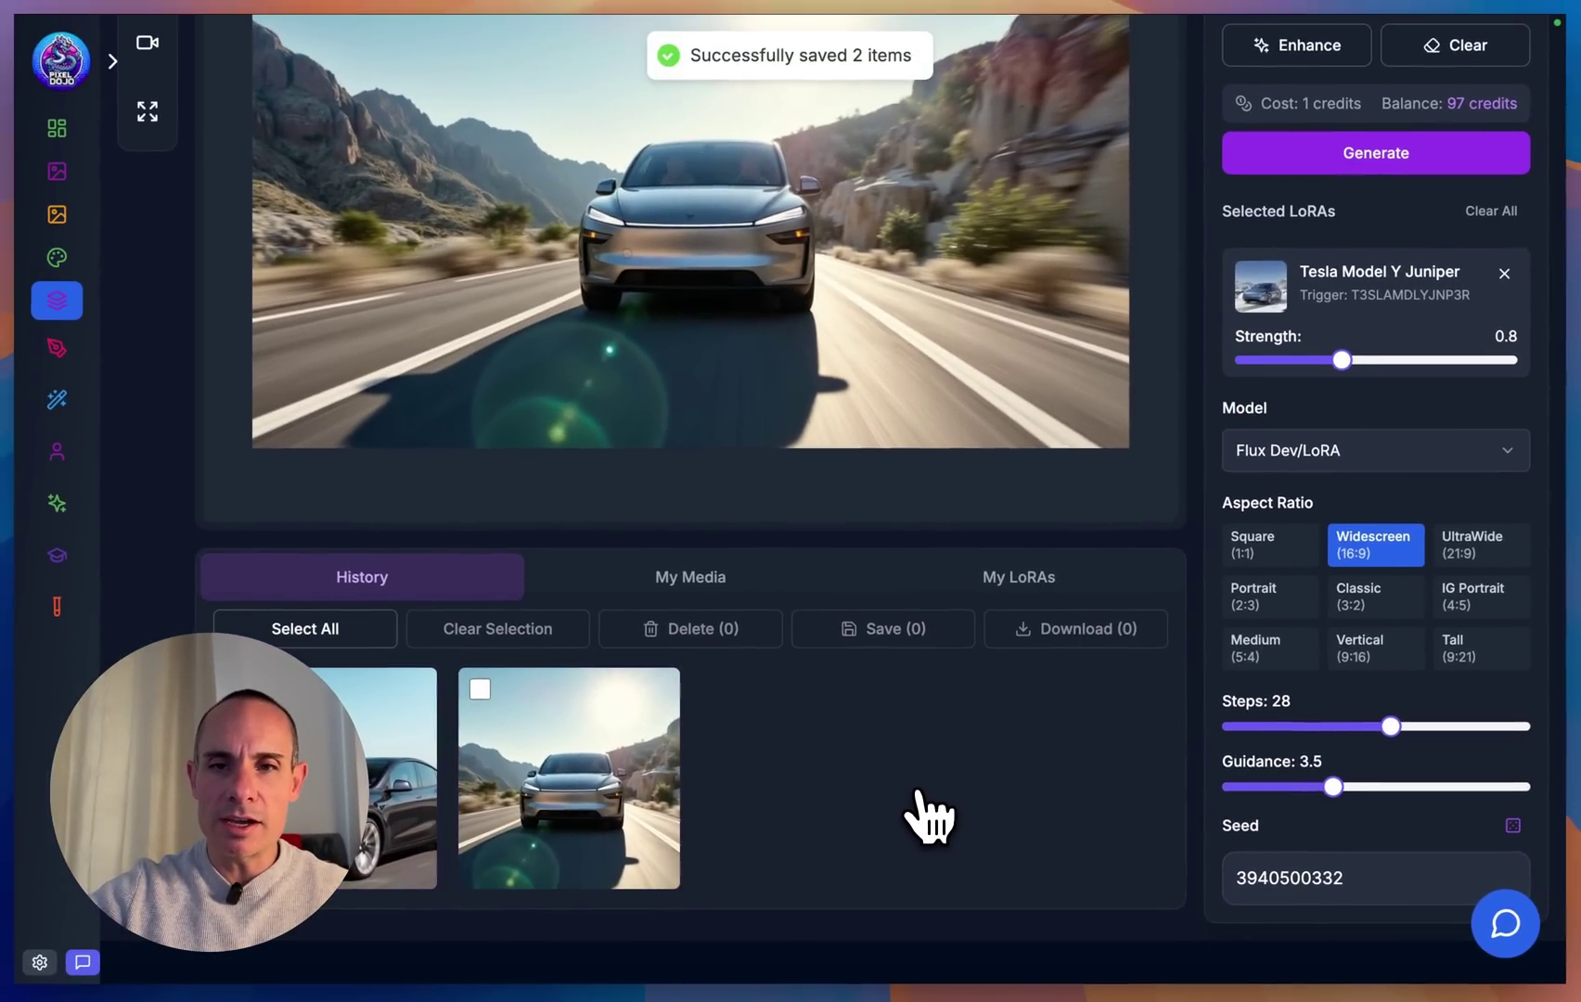
mouse_move(284, 708)
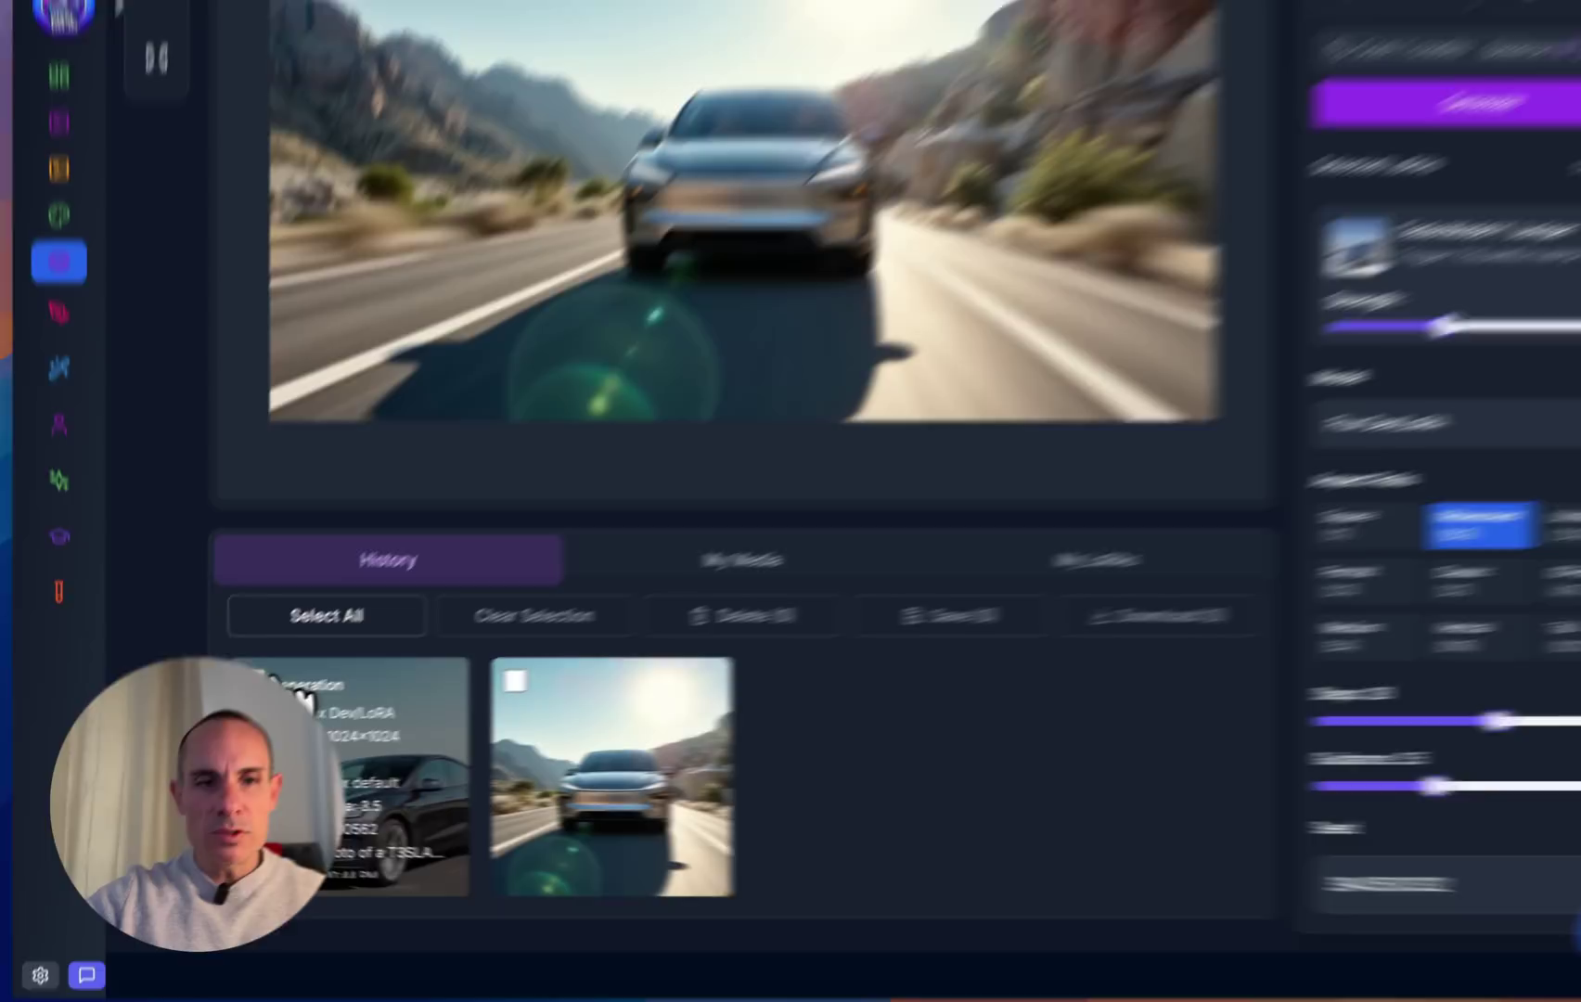
left_click(326, 615)
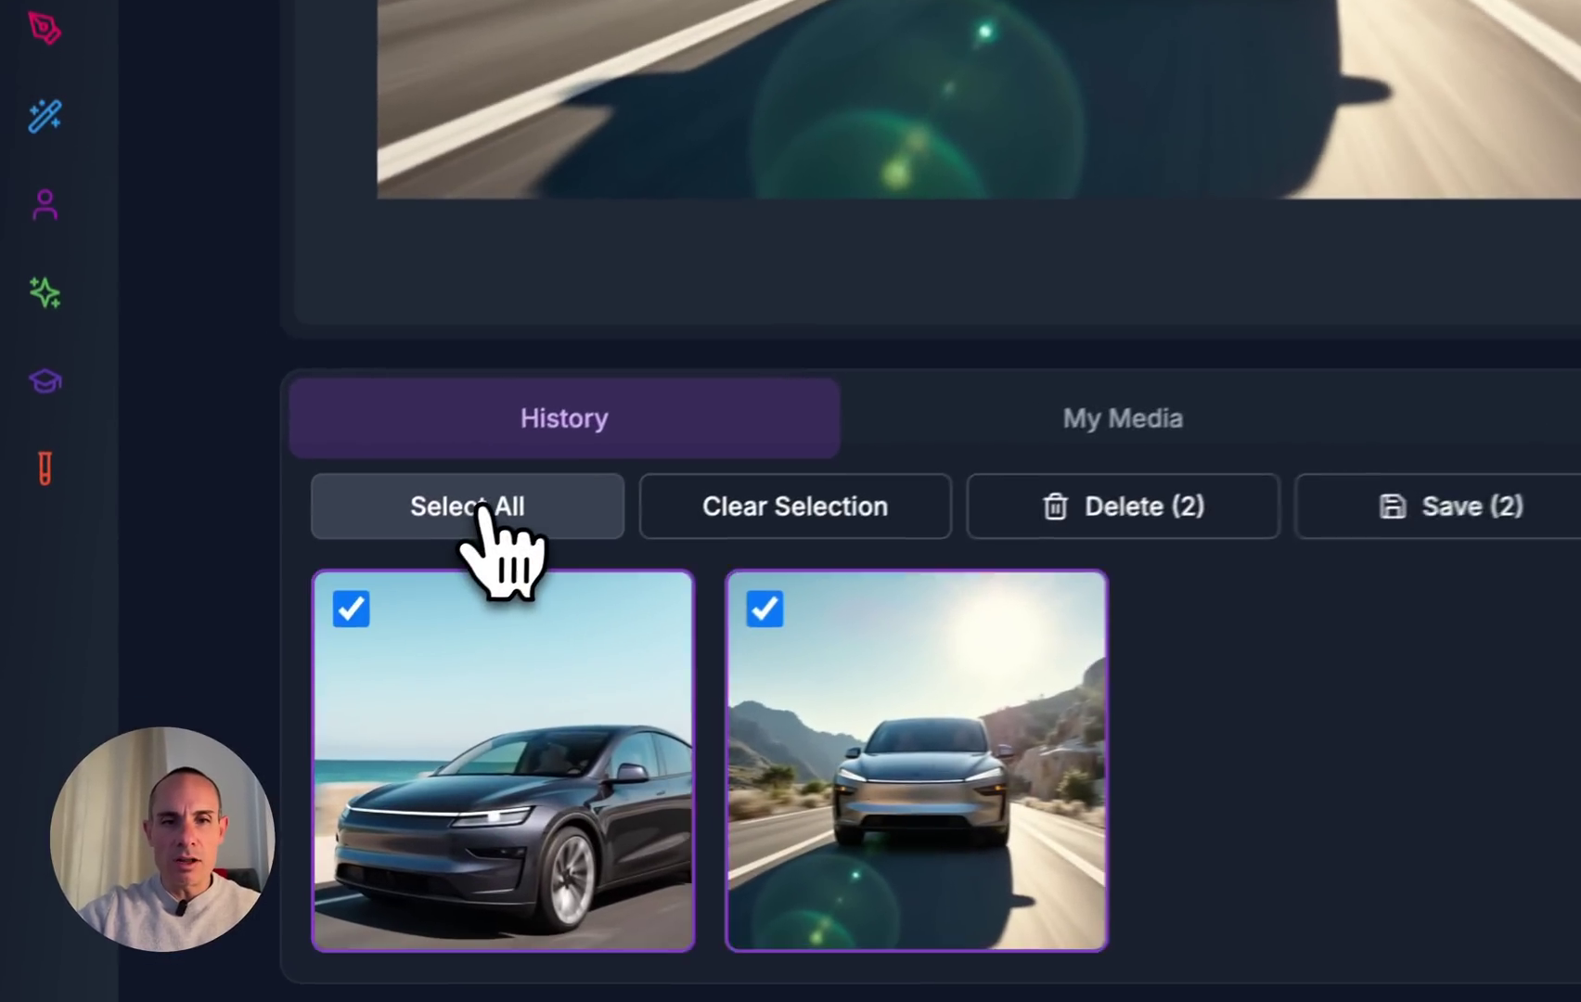